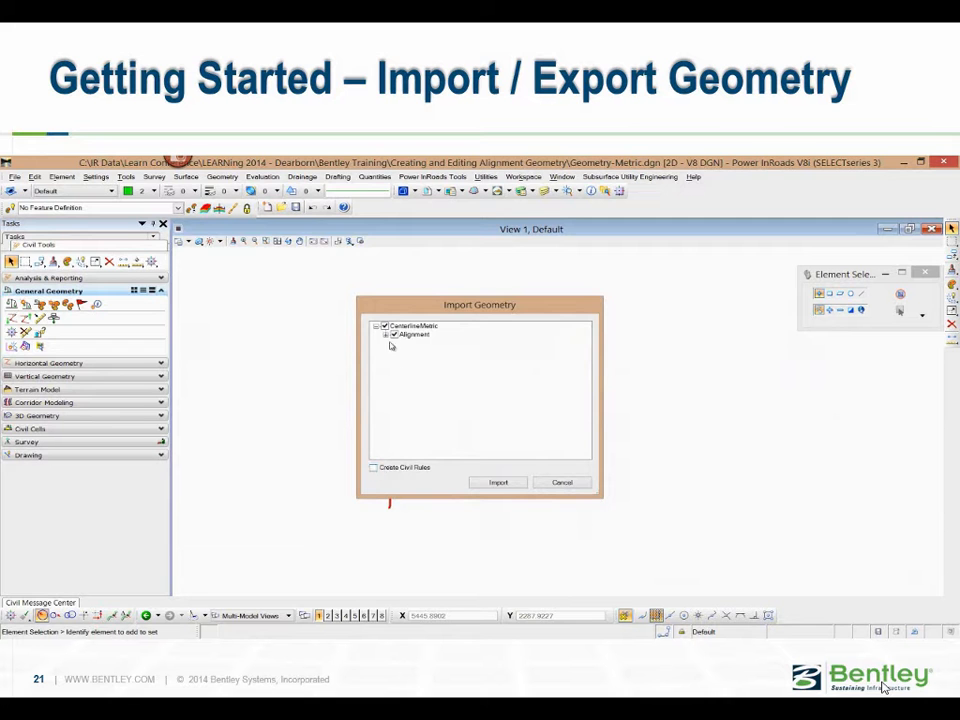
Step: Import the MtnHwy and PikeRoad alignments from the CenterlineMetric geometry project with Create Civil Rules turned off
left_click(385, 334)
left_click(394, 343)
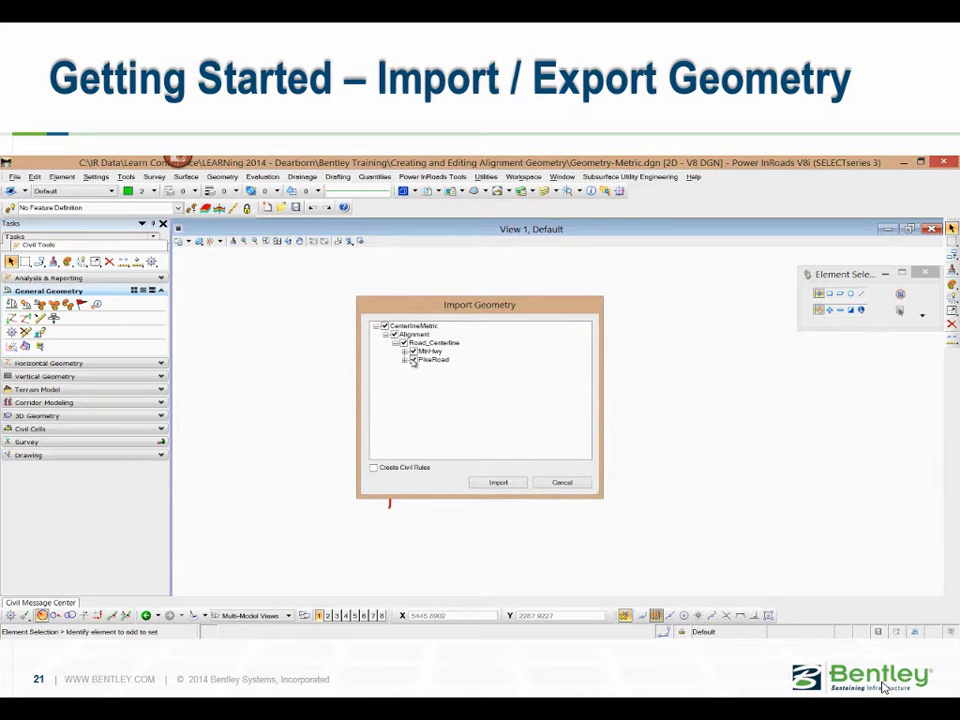
left_click(504, 484)
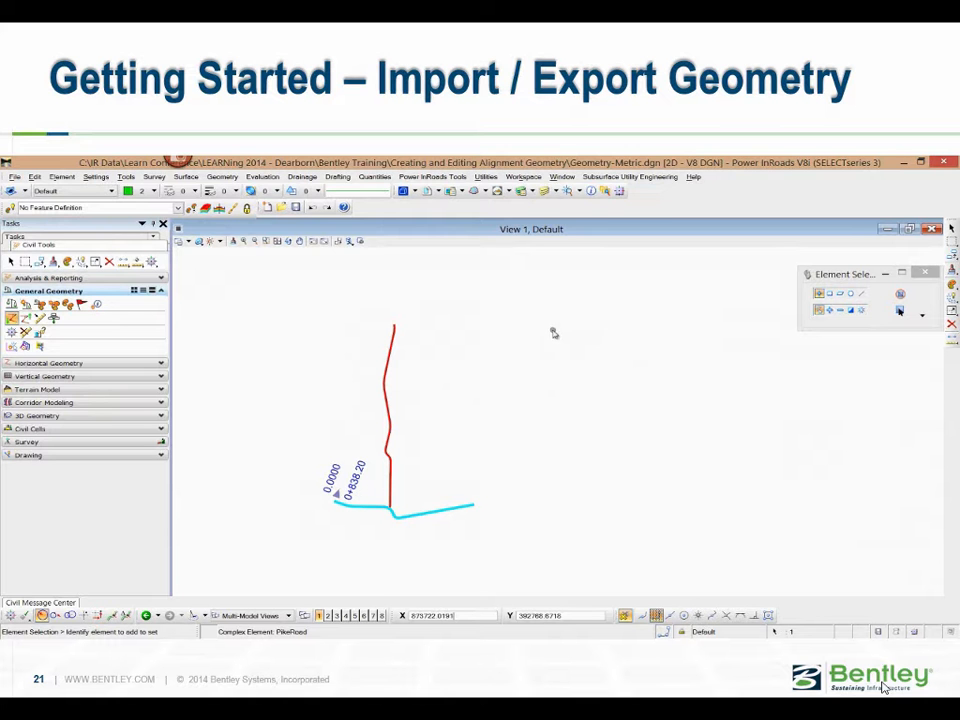
Step: Display the profile of the PikeRoad alignment in View 3 and examine its vertical geometry closely
left_click(386, 503)
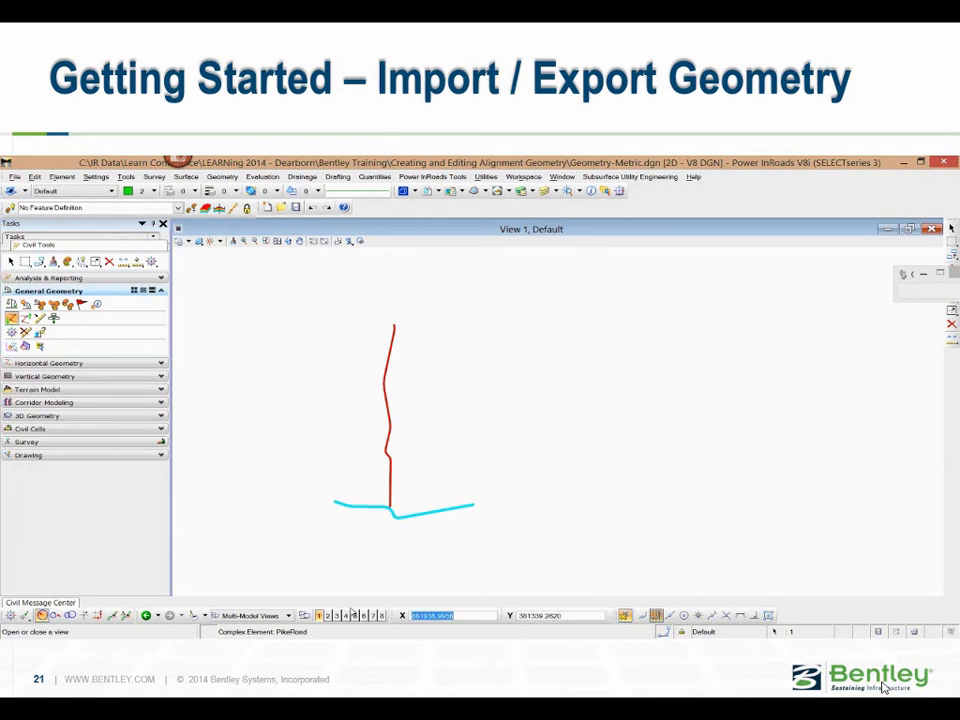
left_click(337, 616)
left_click(343, 509)
scroll(326, 497, "up", 5)
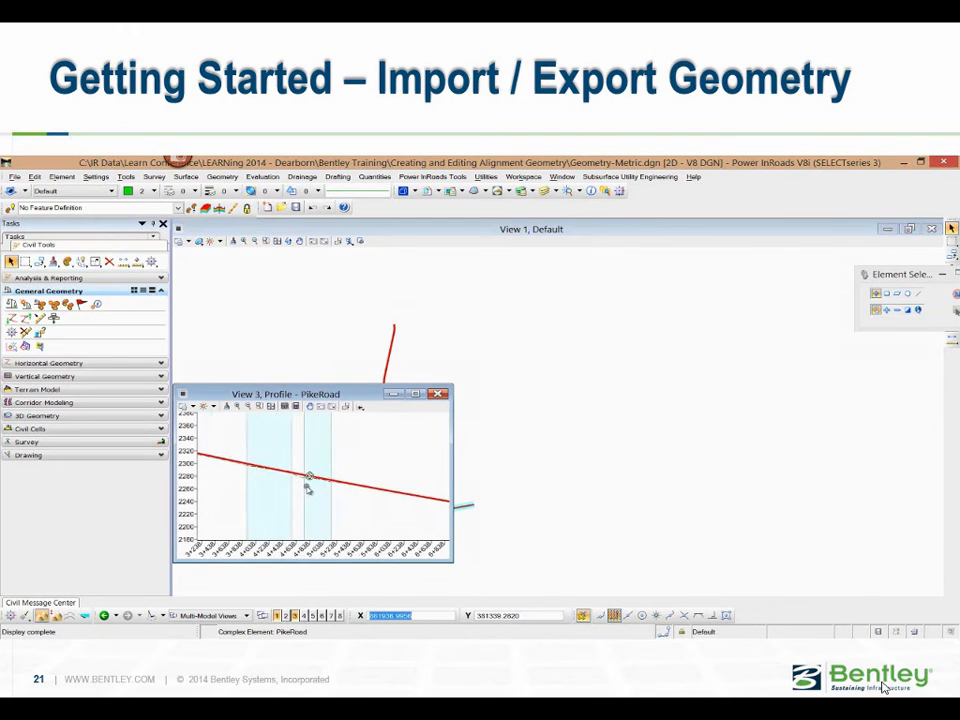
left_click(360, 406)
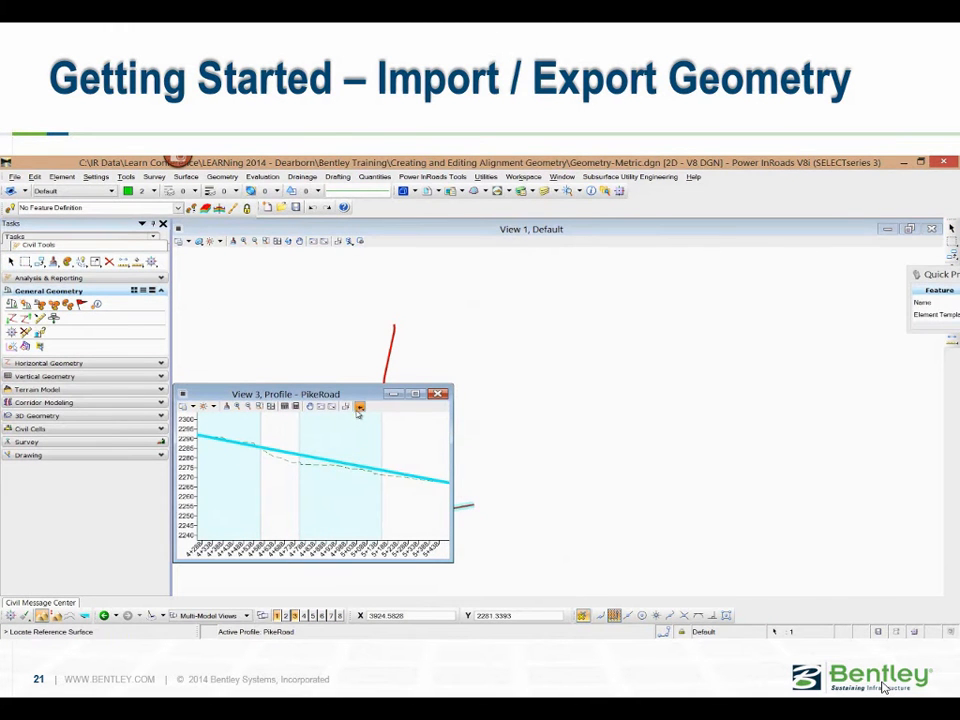
left_click(360, 406)
left_click(404, 526)
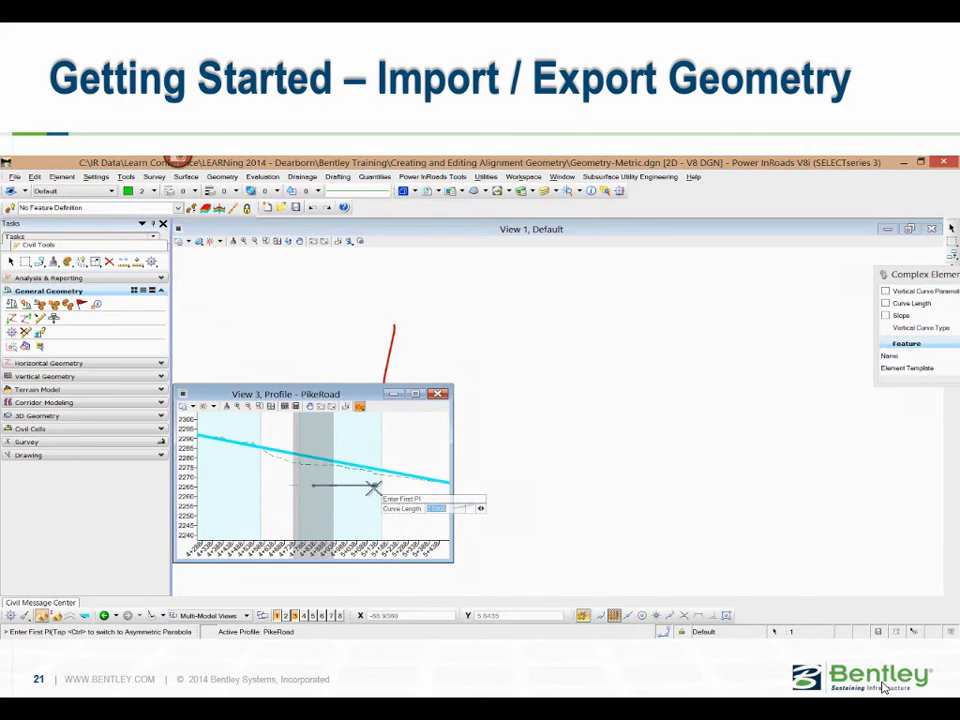
left_click(436, 395)
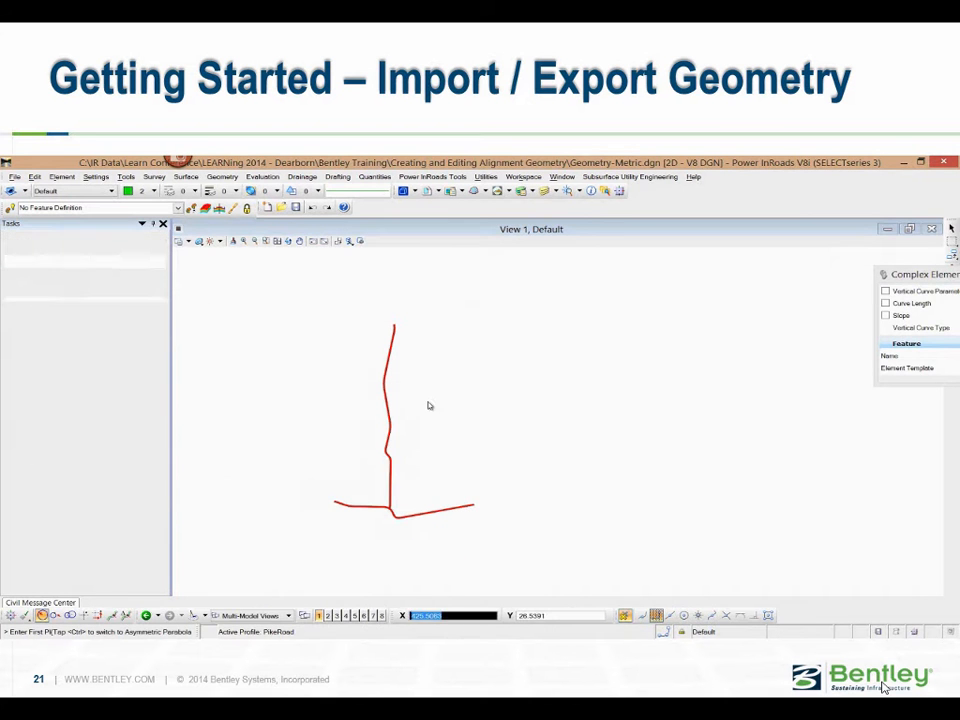
left_click_drag(906, 279, 625, 286)
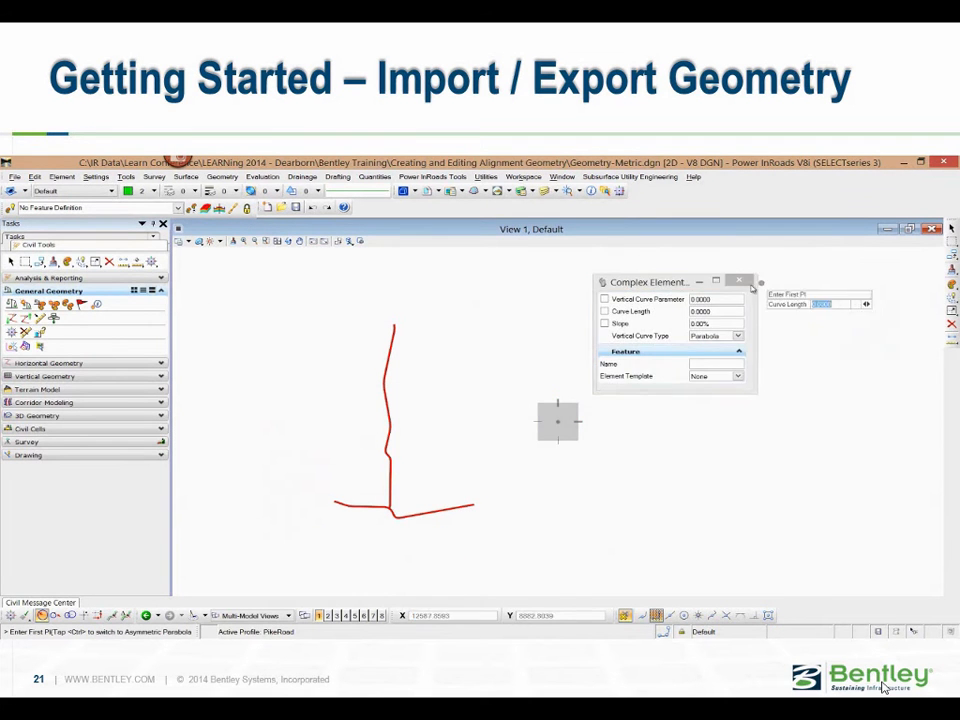
left_click(740, 281)
key("Escape")
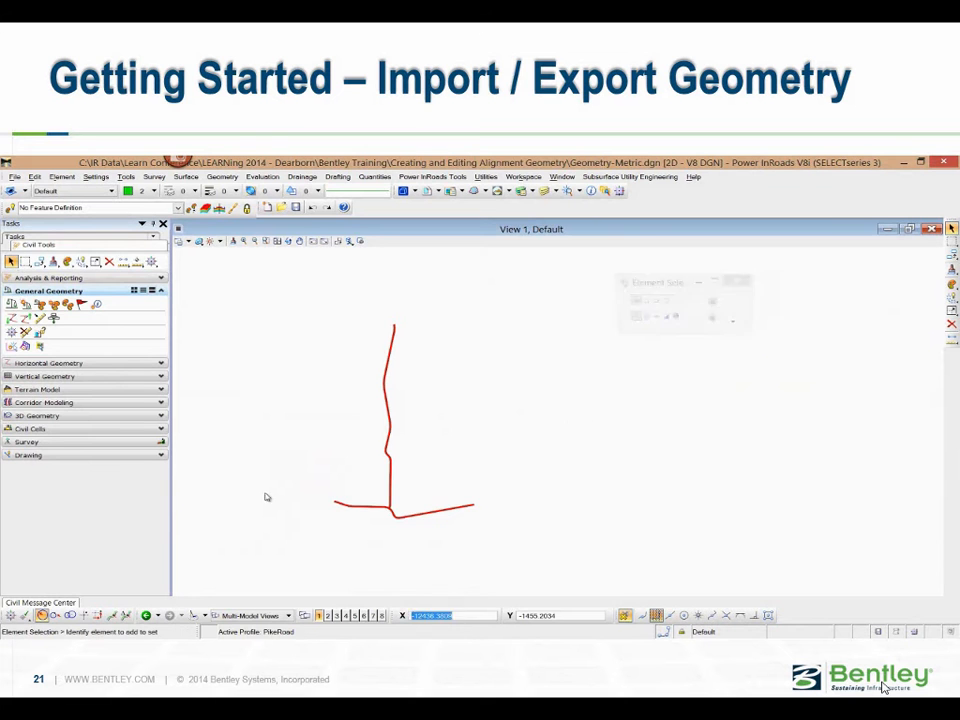
Step: Create a corridor named PikeRoad along the PikeRoad alignment, using its active profile and the 0 - Functional design stage
scroll(366, 505, "up", 2)
left_click(364, 505)
scroll(355, 506, "up", 3)
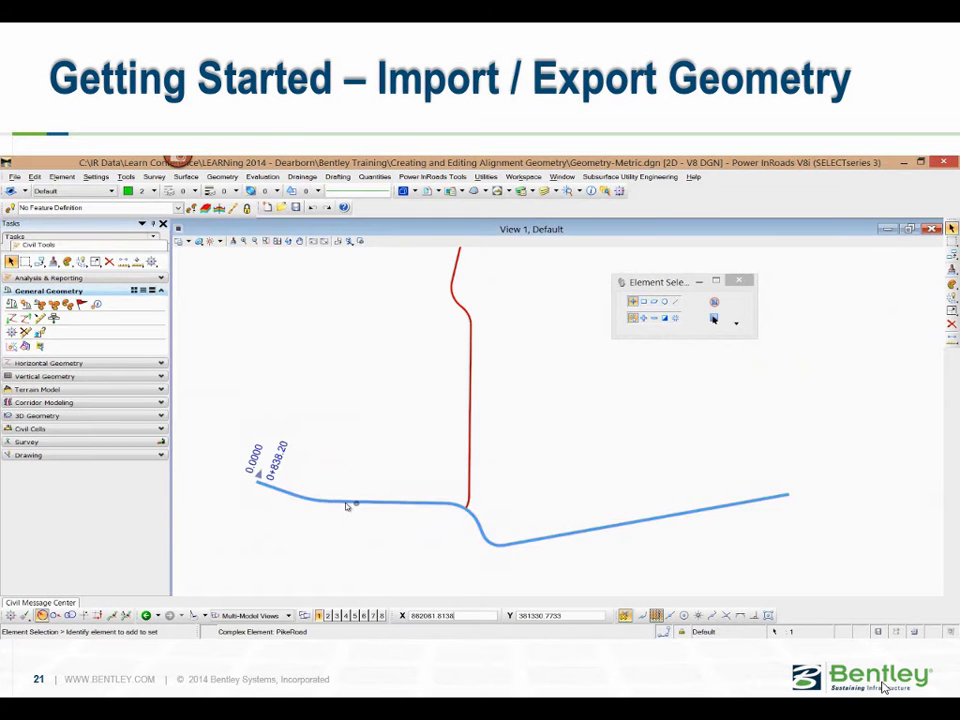
left_click(367, 494)
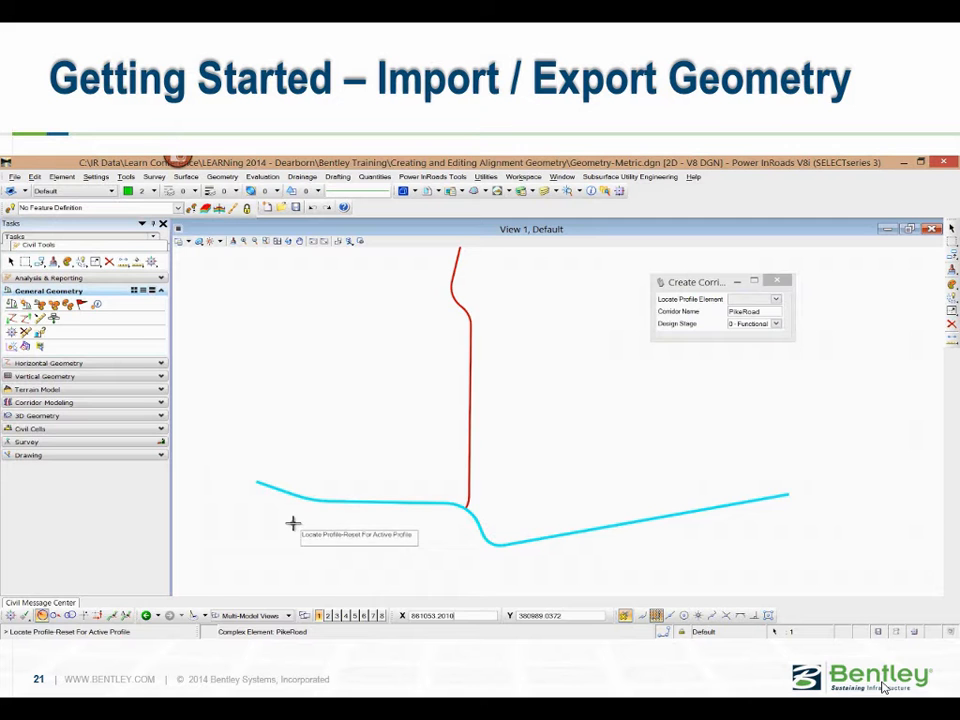
right_click(270, 520)
left_click(257, 508)
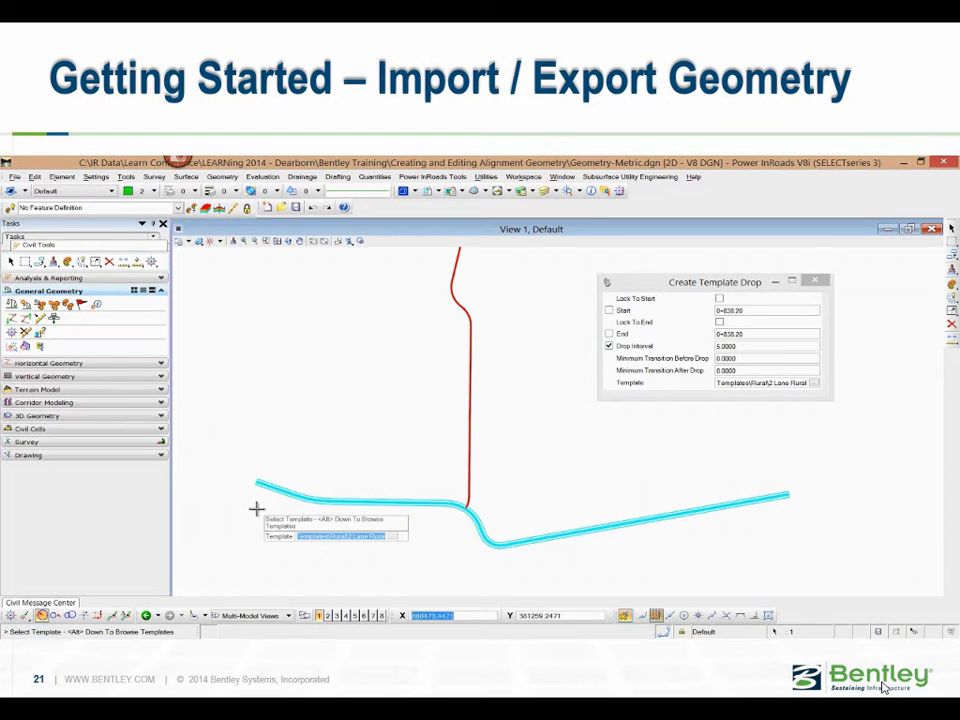
Step: Drop the 2 Lane Rural template on the PikeRoad corridor from station 0+838.20 to 3+764.55 at a 5.0 interval
left_click(257, 508)
left_click(240, 503)
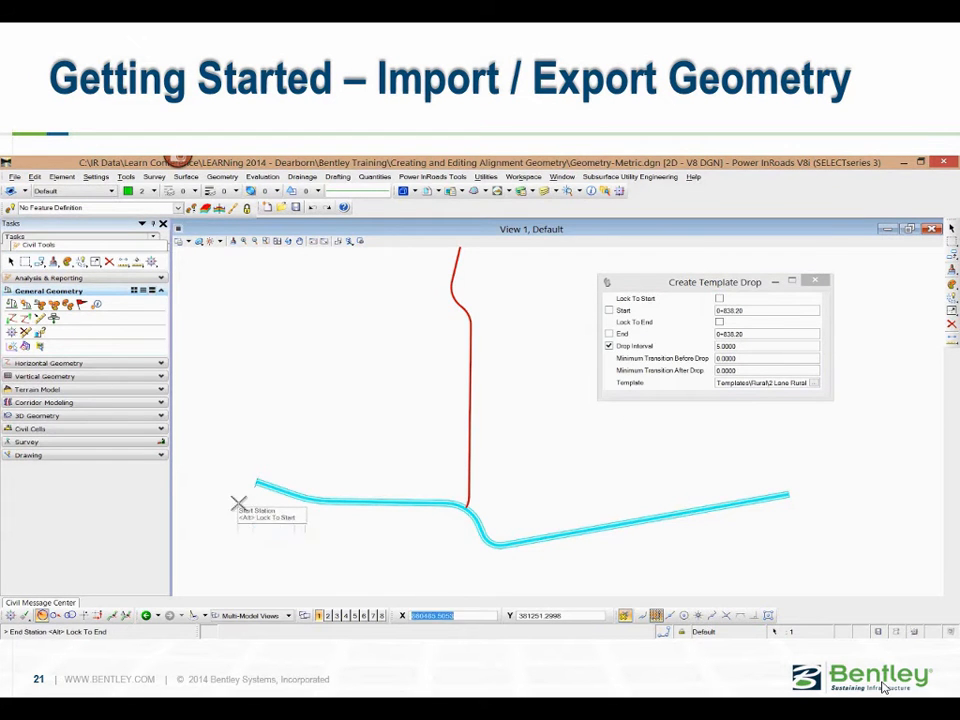
left_click(436, 529)
left_click(341, 536)
left_click(317, 535)
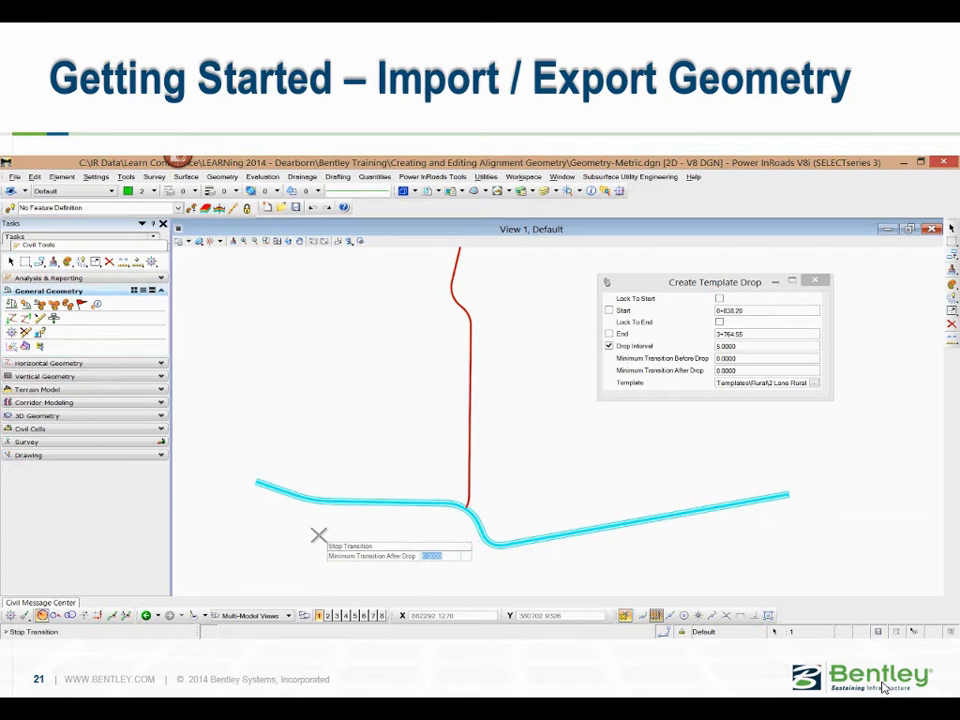
left_click(316, 535)
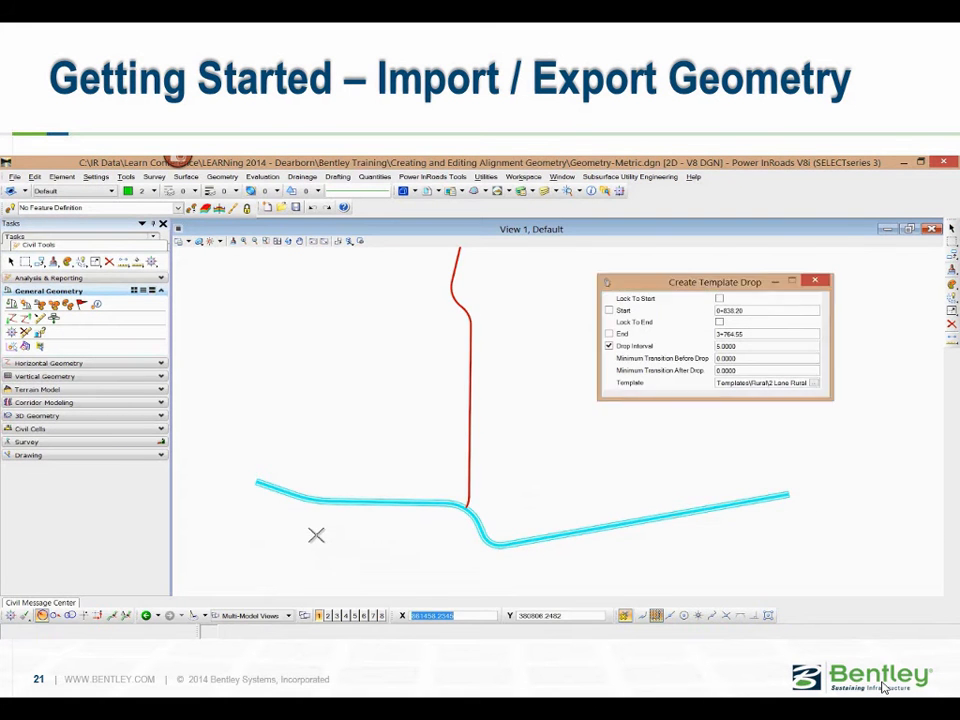
scroll(313, 497, "up", 5)
scroll(324, 501, "up", 2)
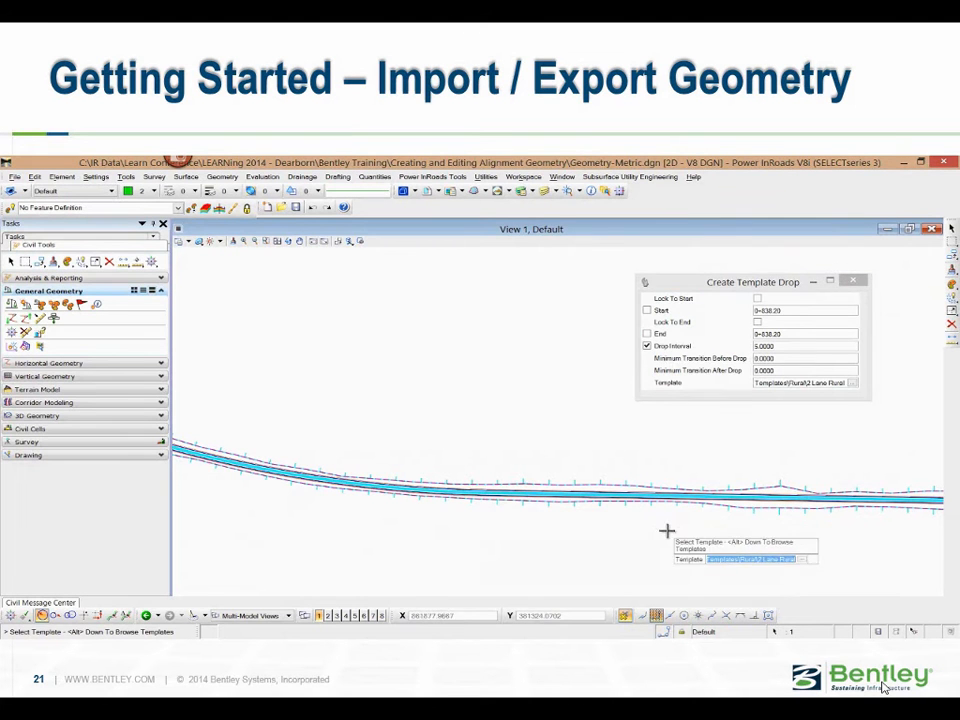
key("Escape")
Step: Show the InRoads Explorer and set PikeRoad as the active alignment of the CenterlineMetric geometry project
scroll(349, 484, "up", 2)
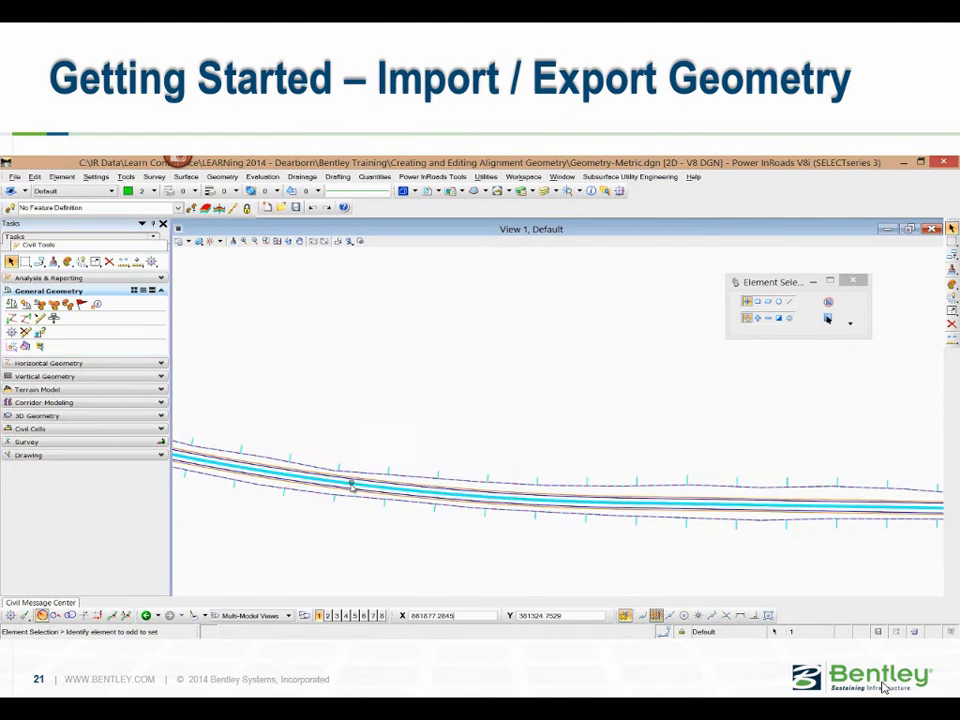
left_click(349, 487)
key("F9")
right_click(621, 551)
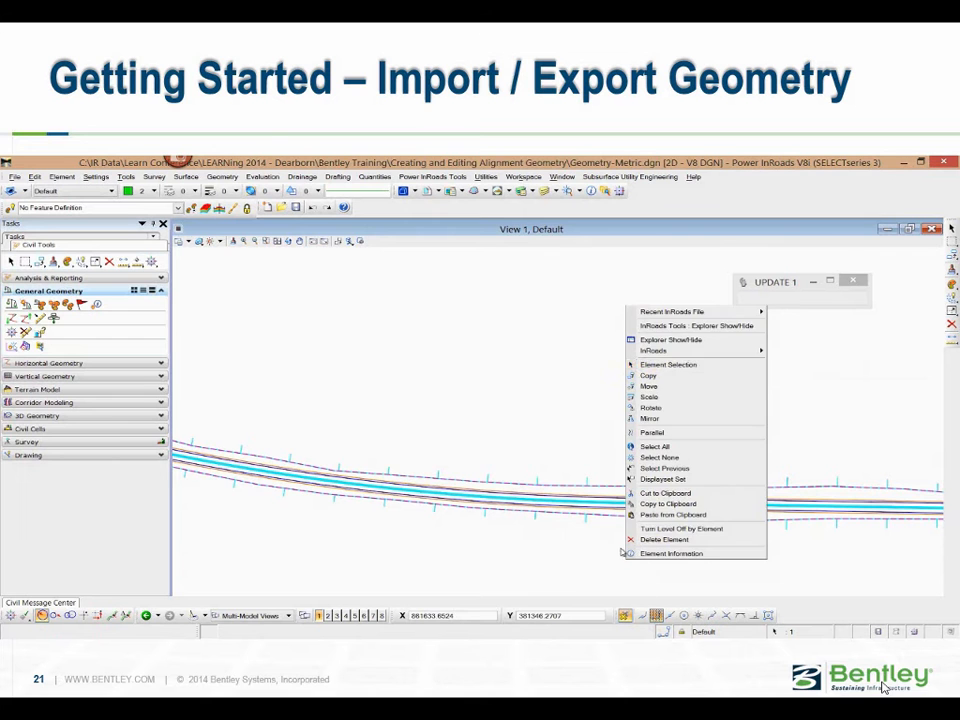
left_click(679, 342)
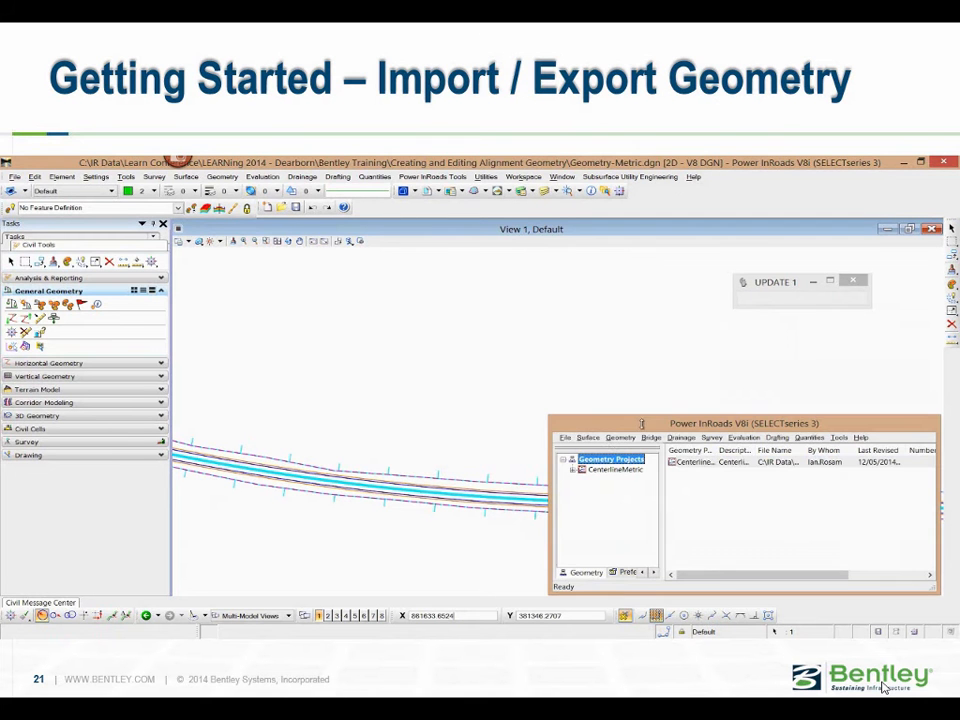
left_click(572, 469)
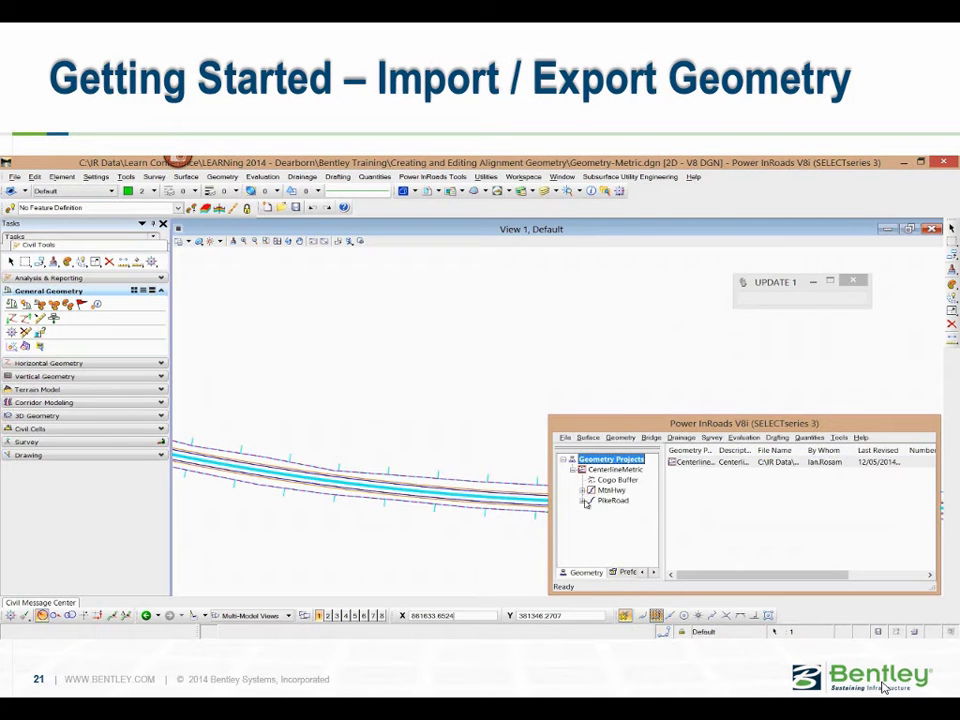
left_click(600, 501)
right_click(601, 502)
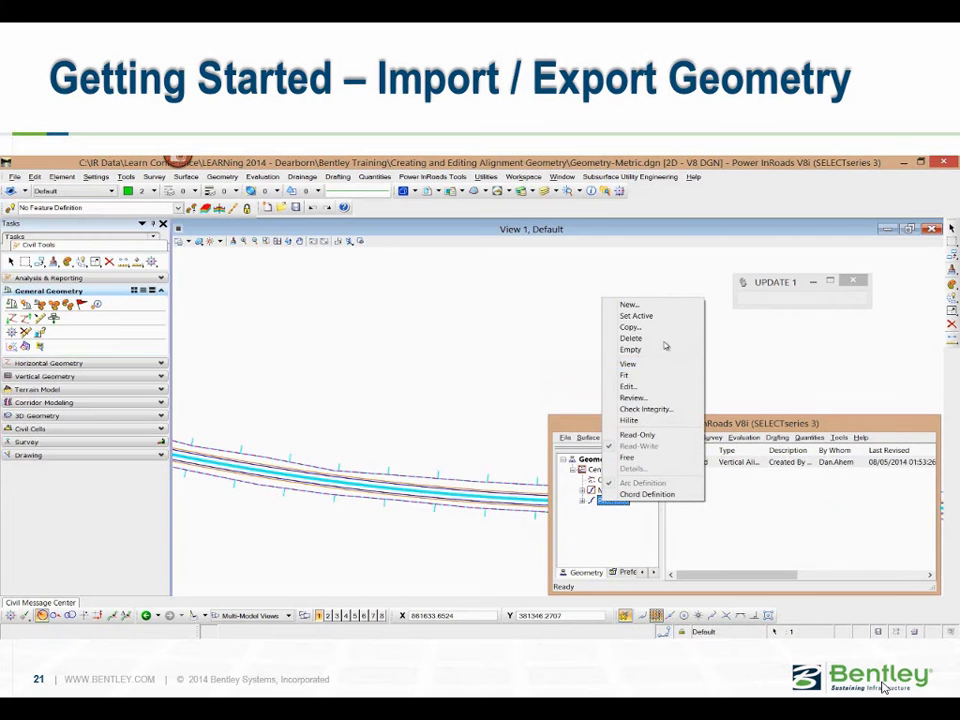
left_click(647, 316)
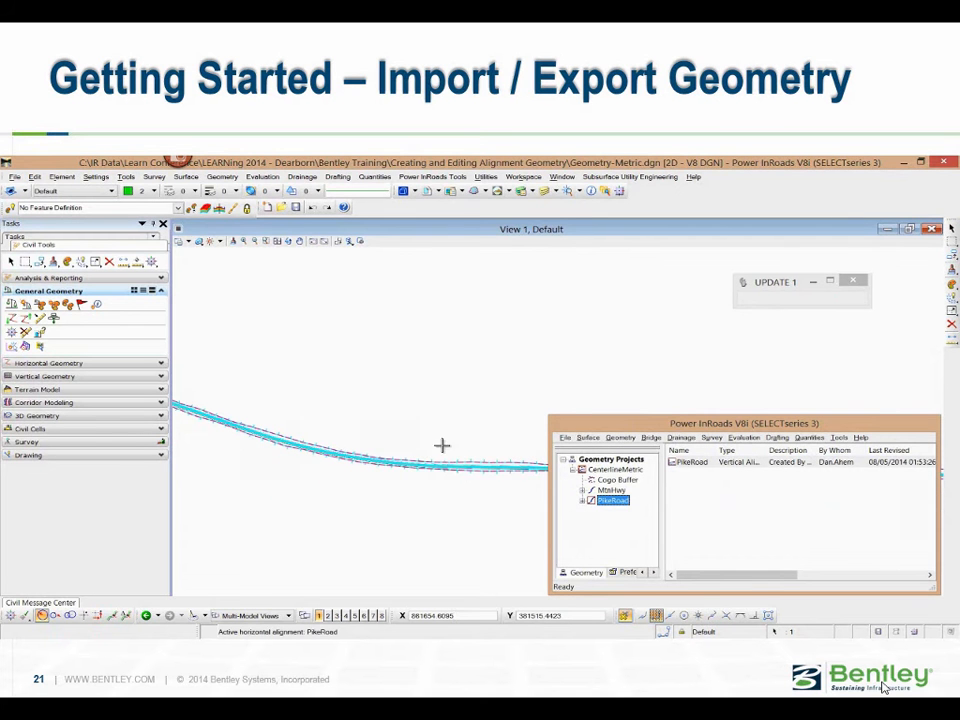
Step: Redefine the first horizontal curve set of the PikeRoad alignment with a radius of 3600
left_click(621, 439)
mouse_move(660, 258)
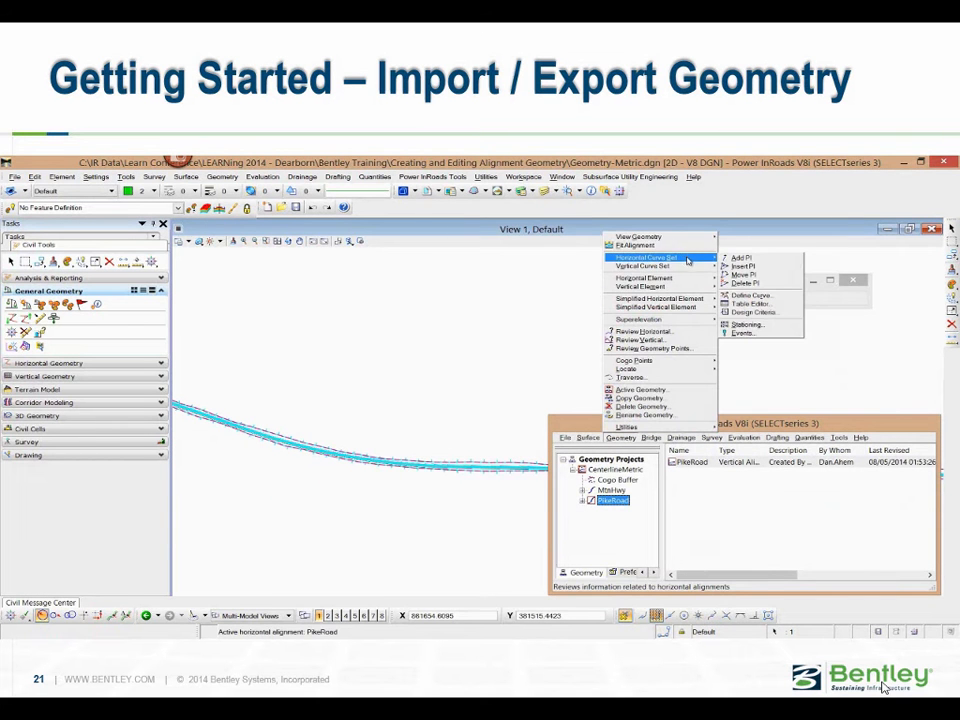
left_click(738, 268)
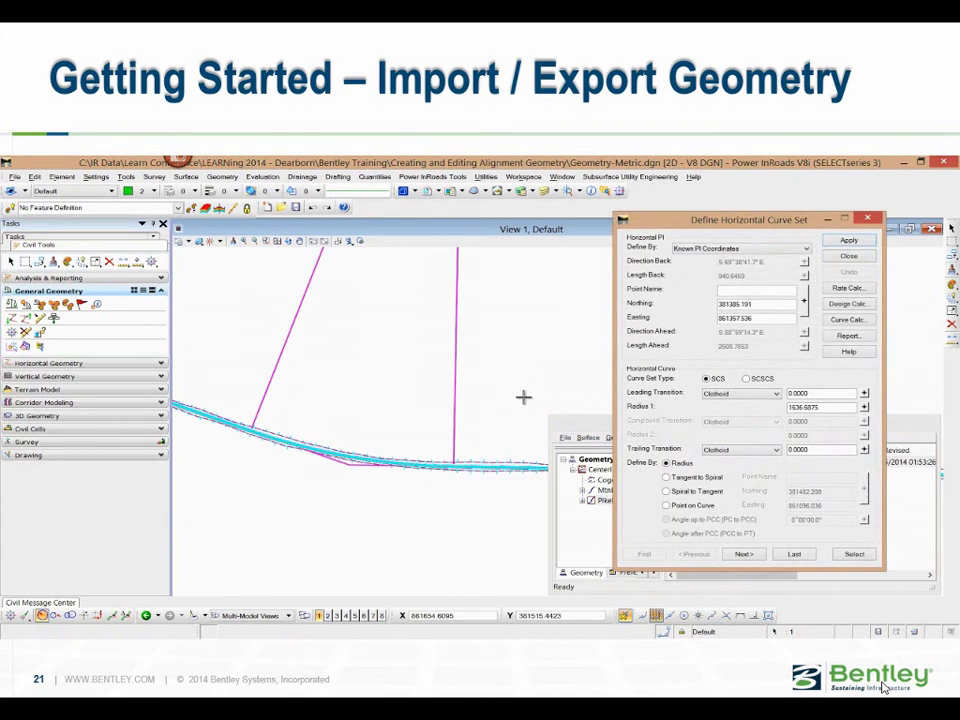
scroll(410, 415, "down", 2)
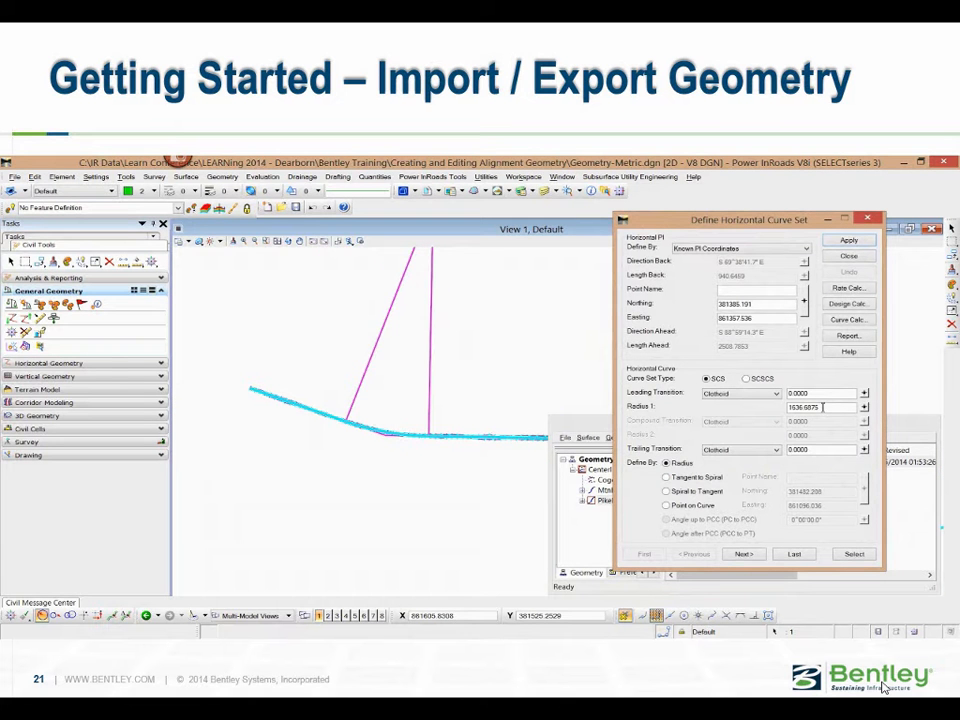
left_click_drag(823, 407, 750, 410)
type("3500")
left_click(848, 241)
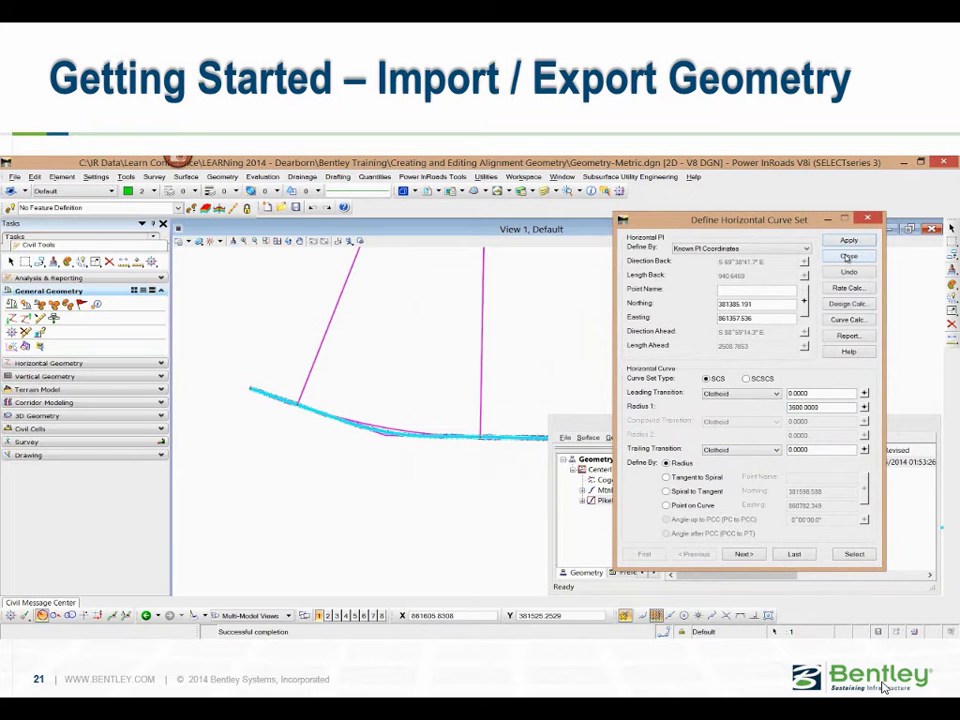
left_click(848, 257)
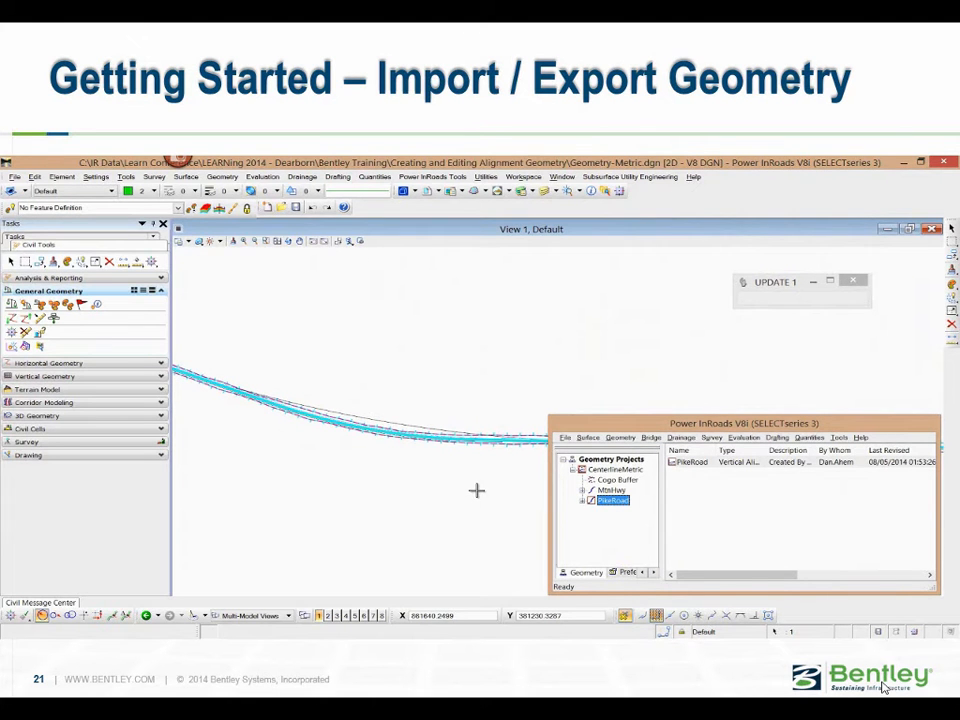
Step: Import the edited CenterlineMetric alignments again with Create Civil Rules turned on, updating the PikeRoad geometry in the drawing
left_click(12, 262)
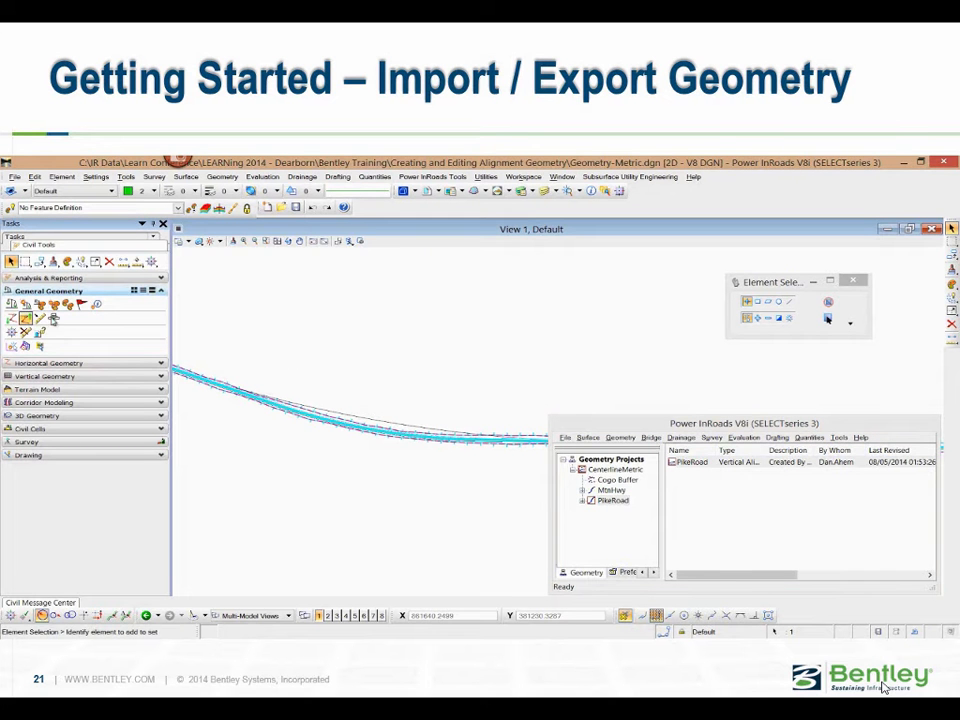
left_click(56, 318)
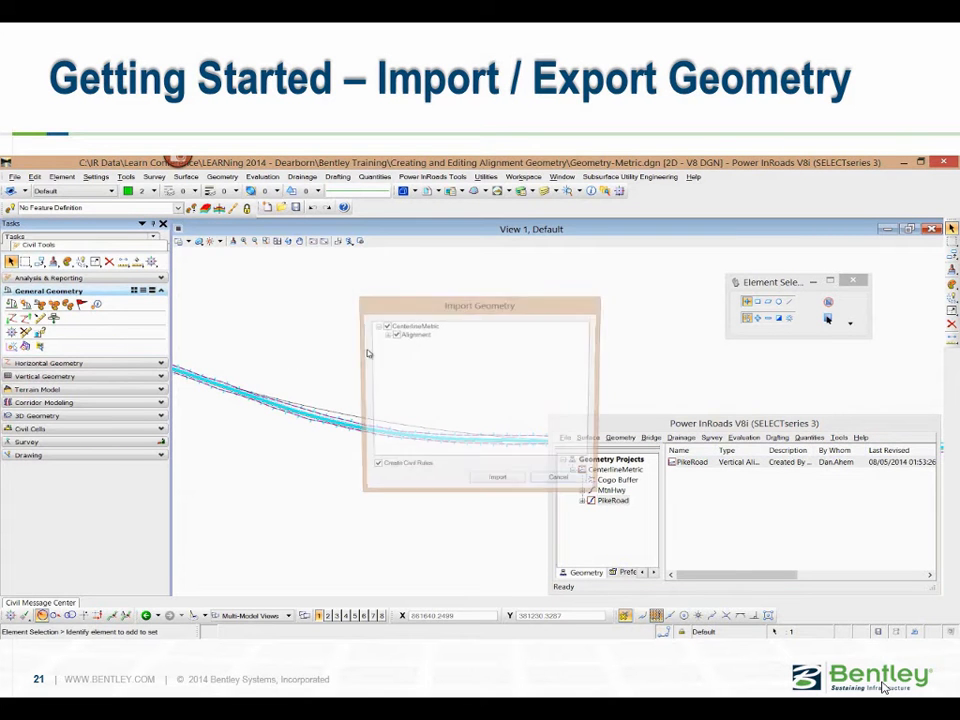
left_click(386, 335)
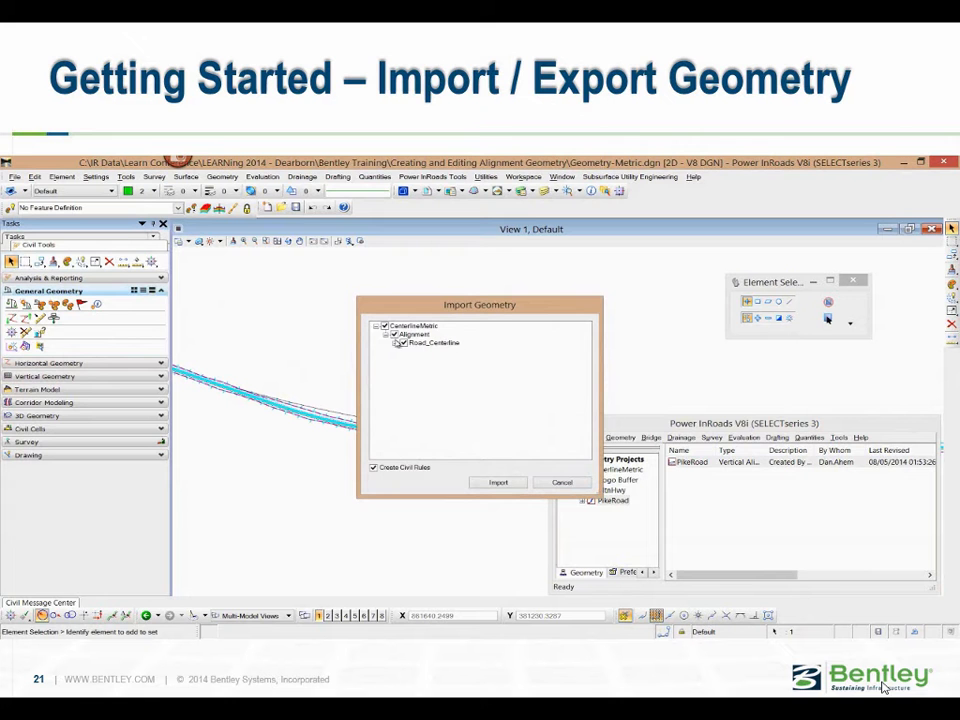
left_click(396, 342)
left_click(497, 482)
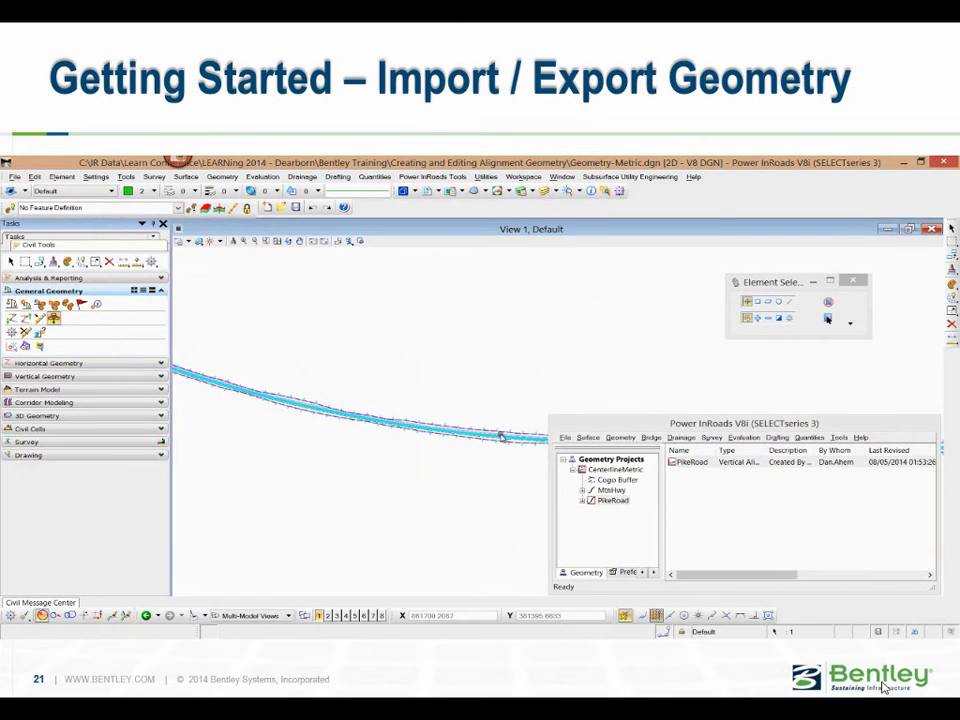
Step: Inspect the updated PikeRoad corridor and select the MtnHwy alignment to examine its civil rules
mouse_move(501, 437)
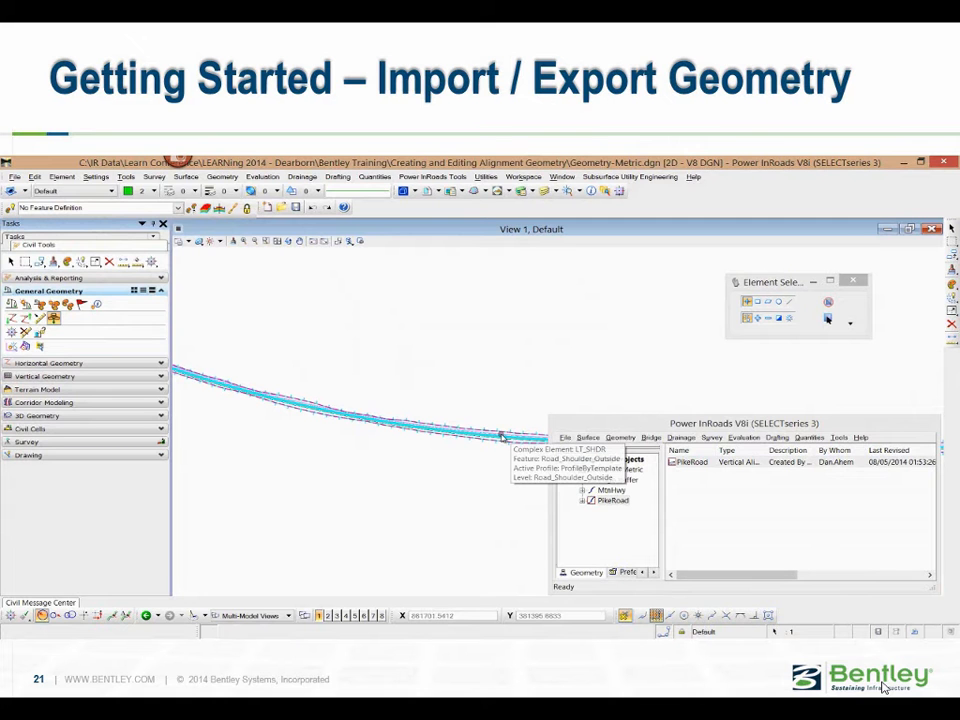
scroll(501, 437, "down", 3)
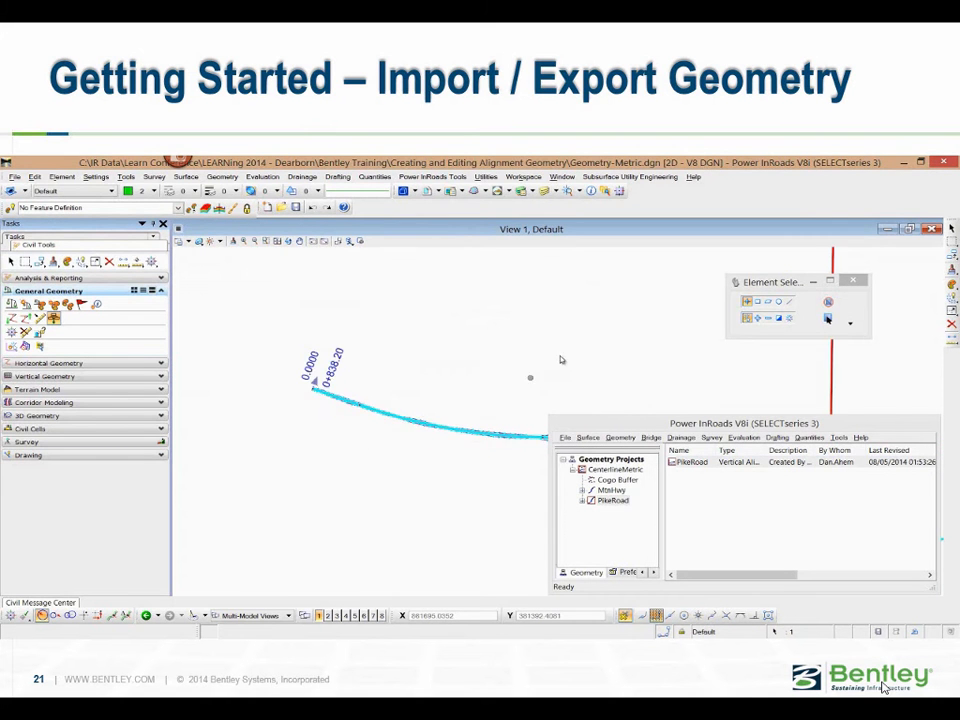
middle_click_drag(562, 360, 322, 470)
scroll(322, 470, "down", 1)
scroll(322, 470, "down", 3)
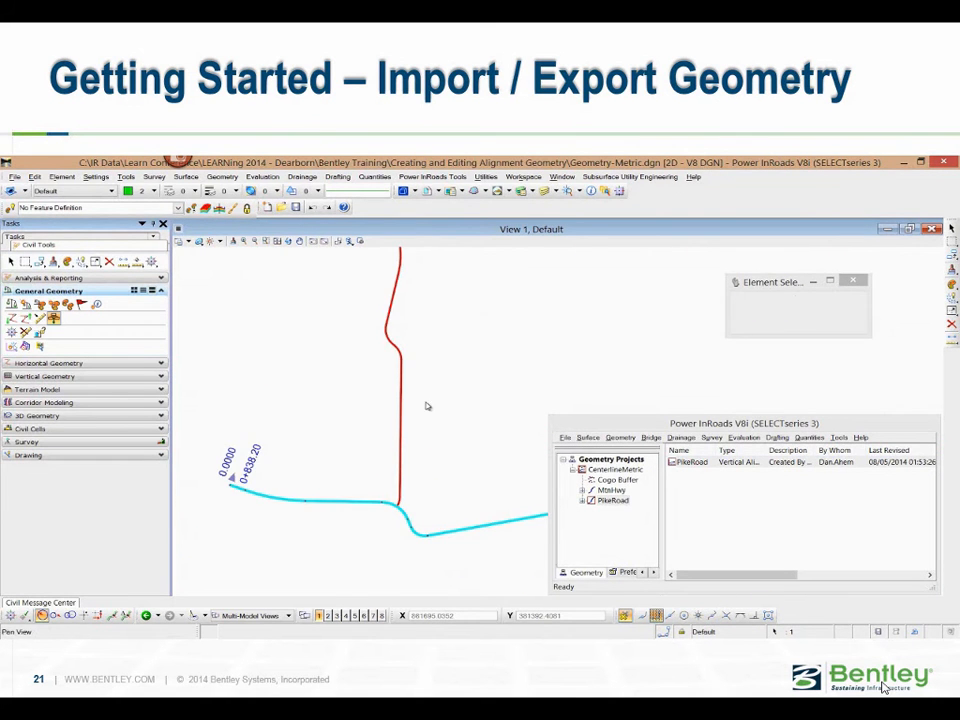
middle_click_drag(424, 403, 401, 444)
scroll(369, 398, "up", 4)
scroll(369, 398, "up", 1)
left_click(361, 406)
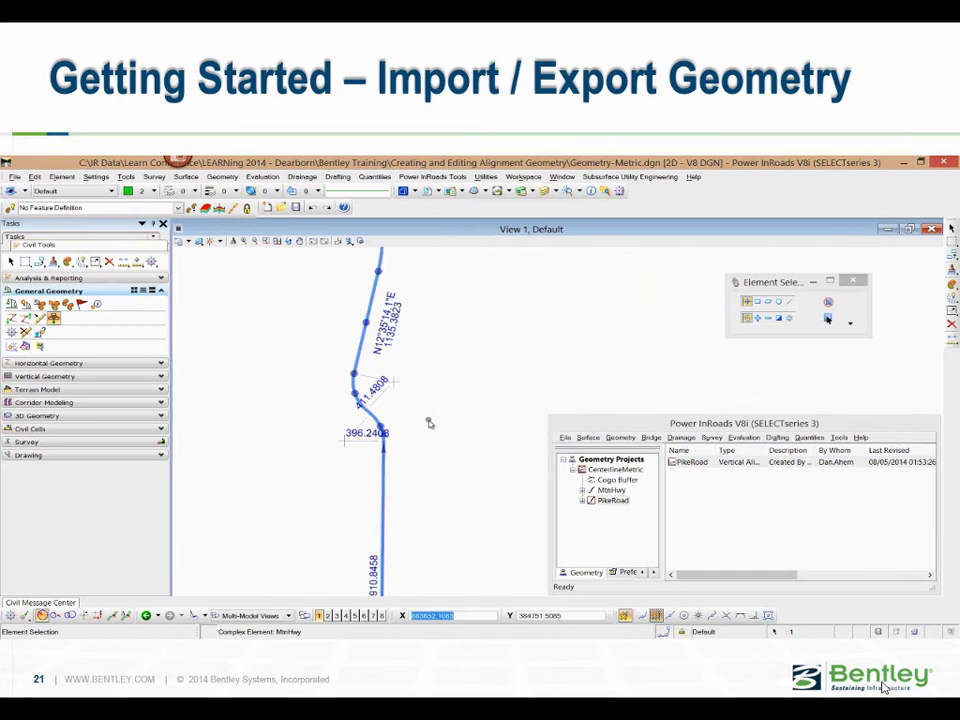
Step: Select the MtnHwy alignment and set the radius of the northern curve in its reverse bend to 360
scroll(382, 409, "up", 2)
scroll(382, 409, "up", 5)
scroll(385, 408, "down", 1)
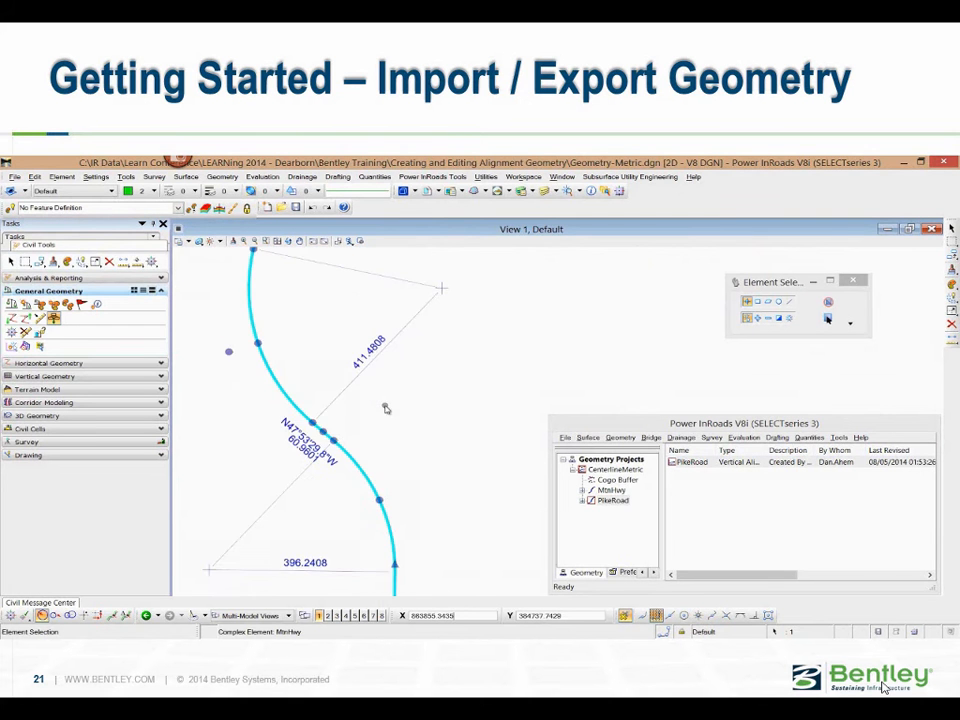
left_click(348, 373)
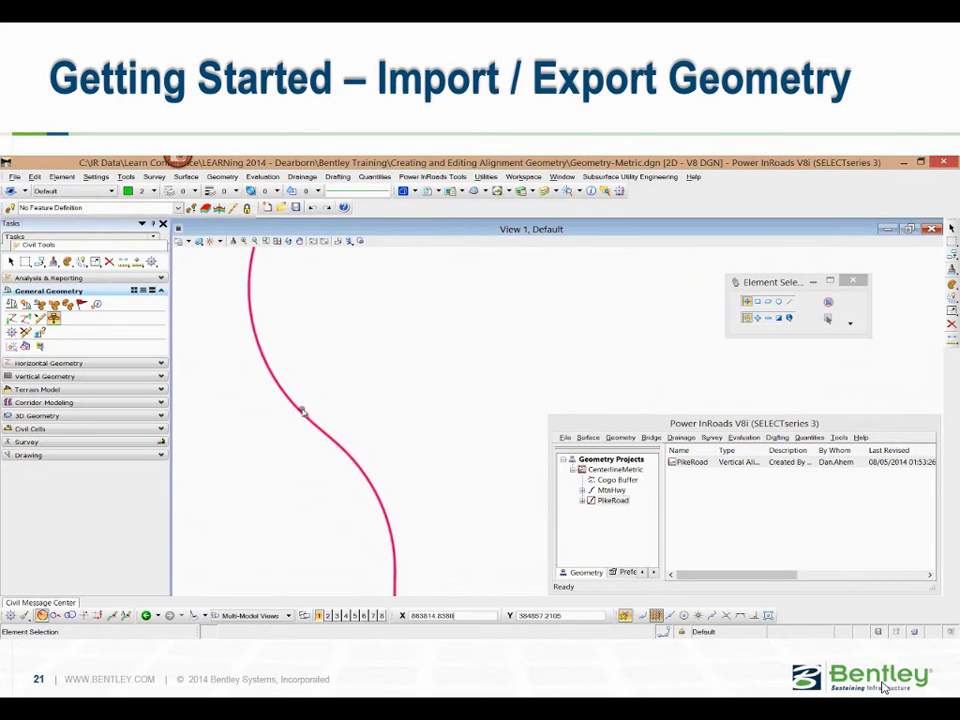
left_click(299, 411)
left_click(364, 362)
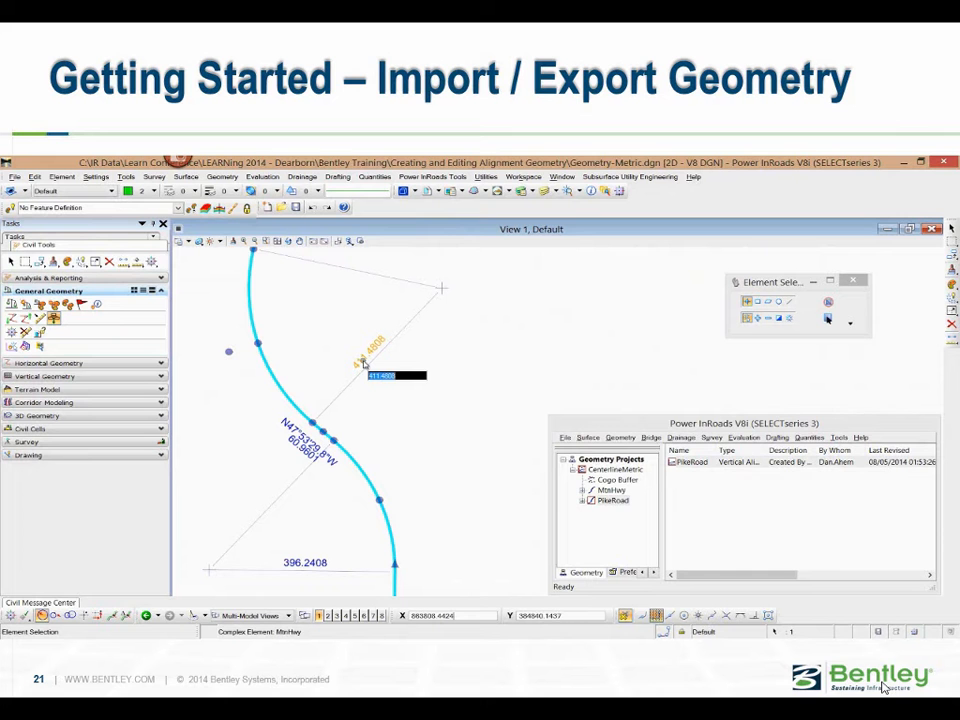
type("380")
key("Return")
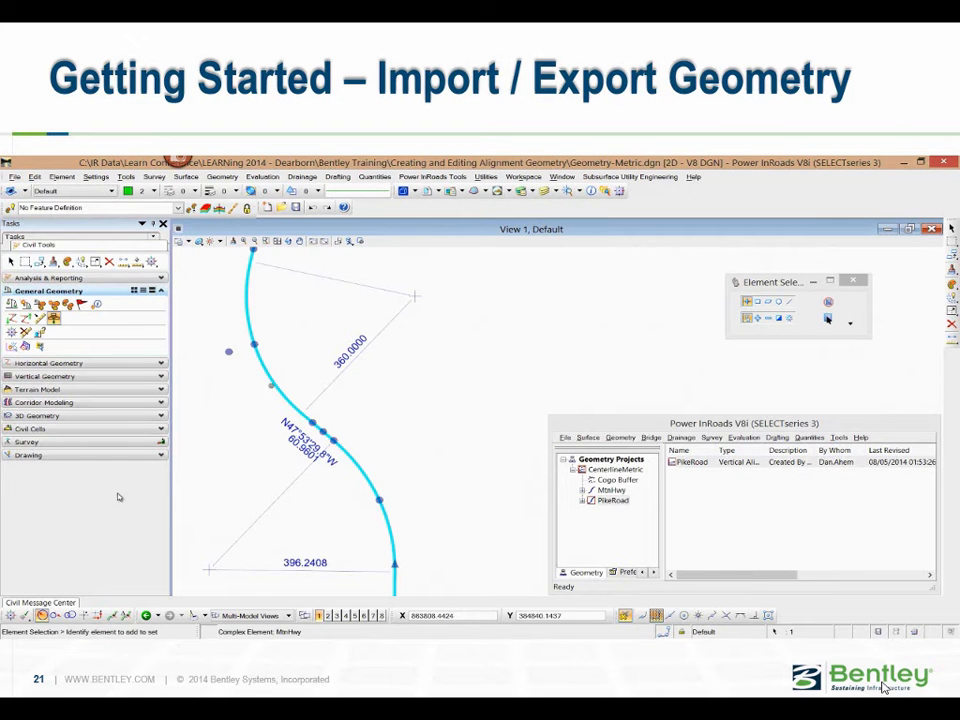
Step: Set the radius of the southern curve in the MtnHwy reverse bend to 360 and reselect the alignment
left_click(316, 566)
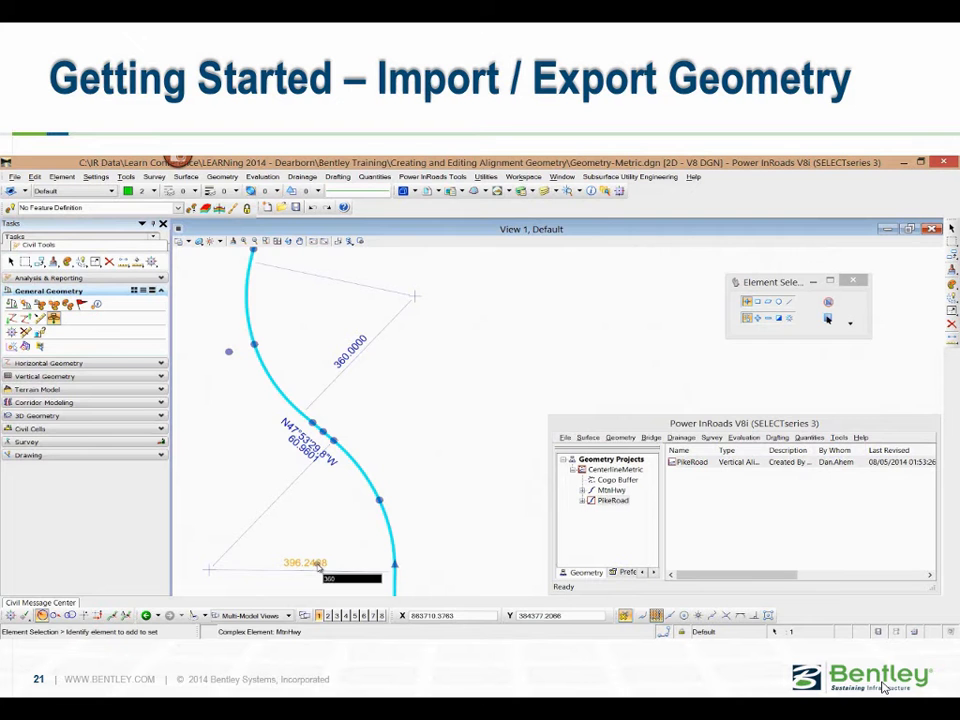
type("360")
key("Return")
left_click(390, 455)
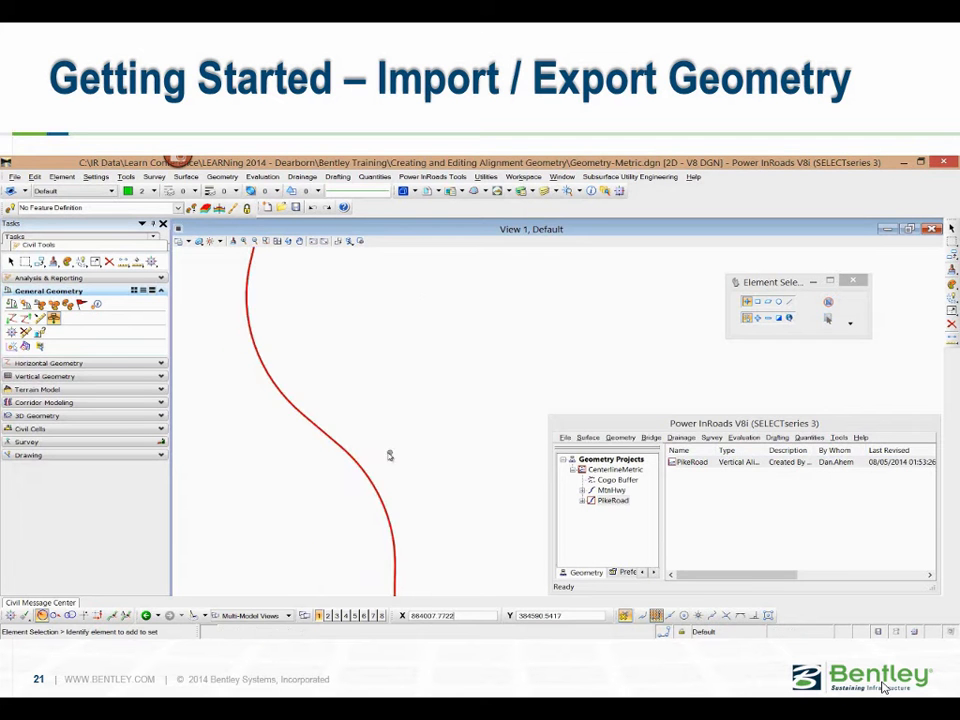
left_click(366, 468)
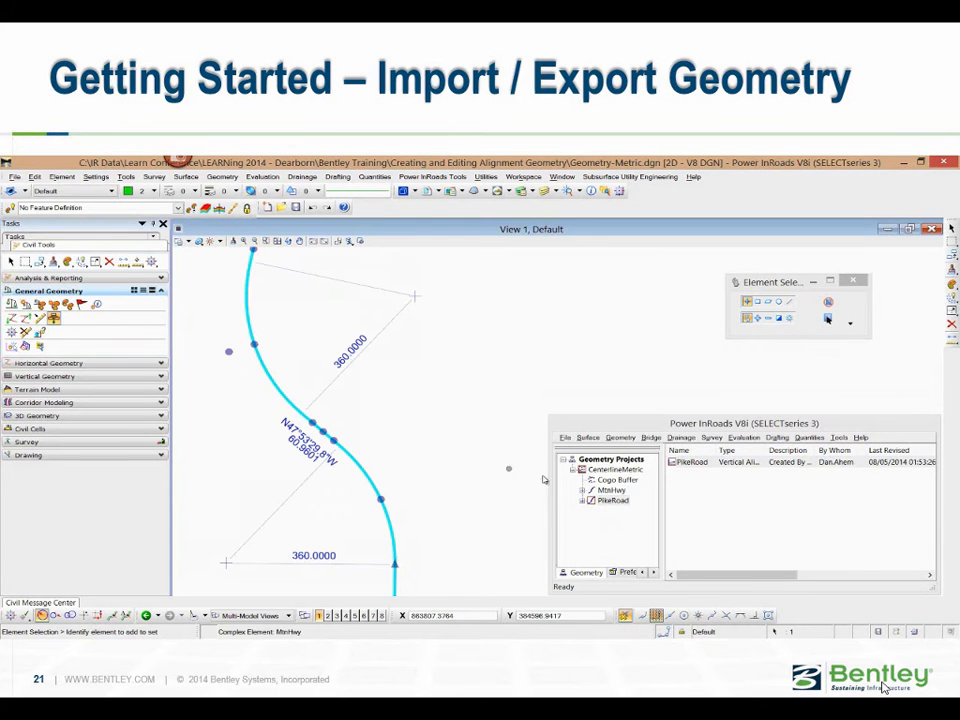
Step: Make MtnHwy the active alignment of the CenterlineMetric project and display its stored InRoads geometry in the drawing
left_click(608, 490)
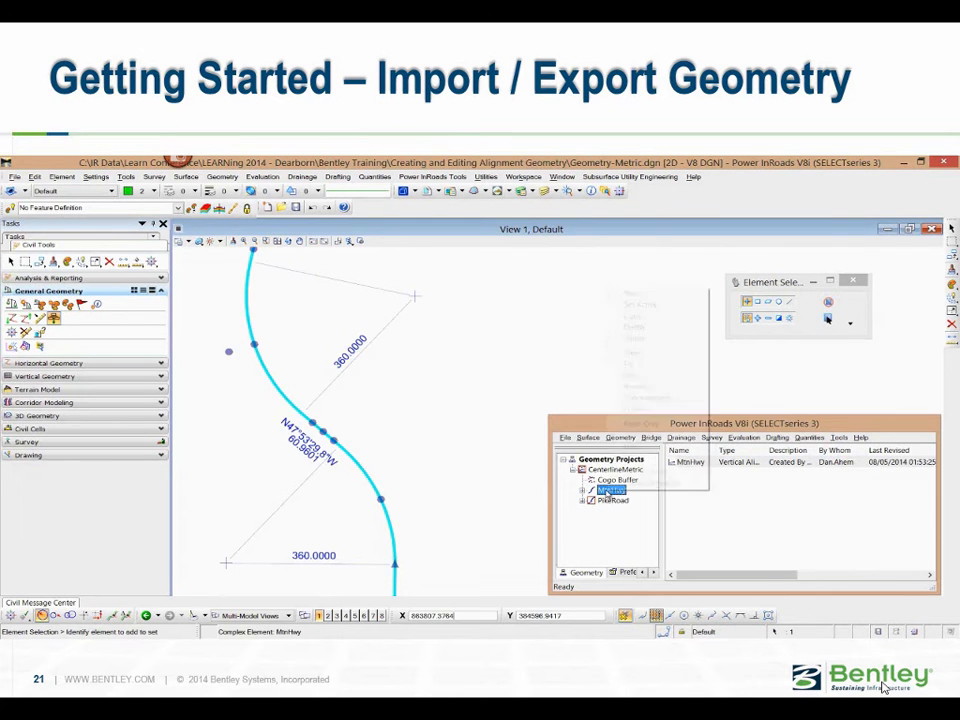
right_click(608, 490)
left_click(640, 304)
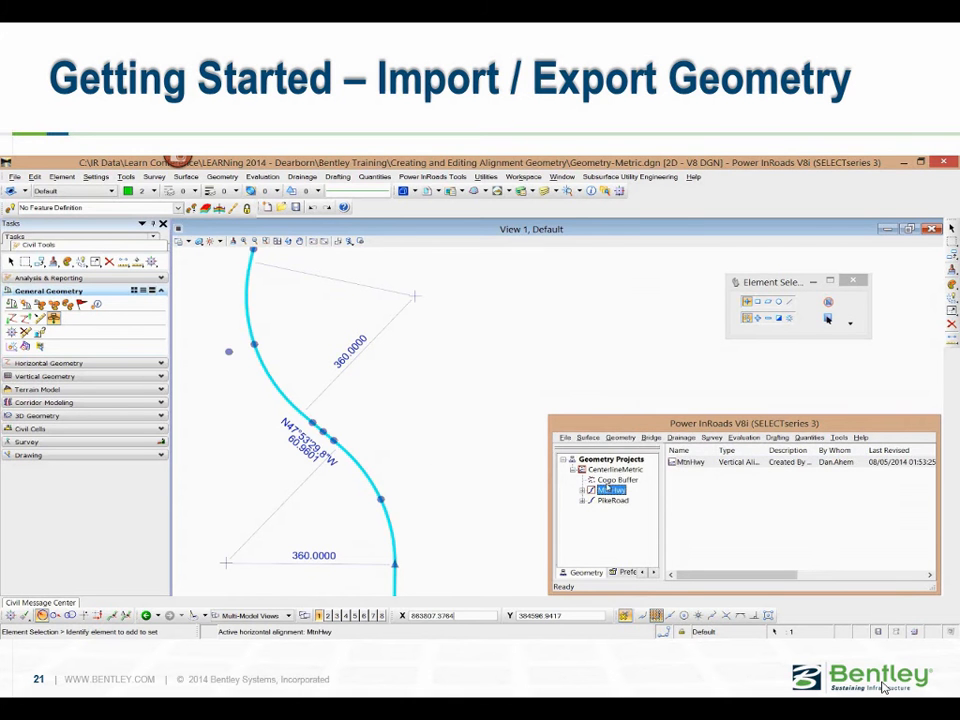
right_click(608, 490)
left_click(631, 352)
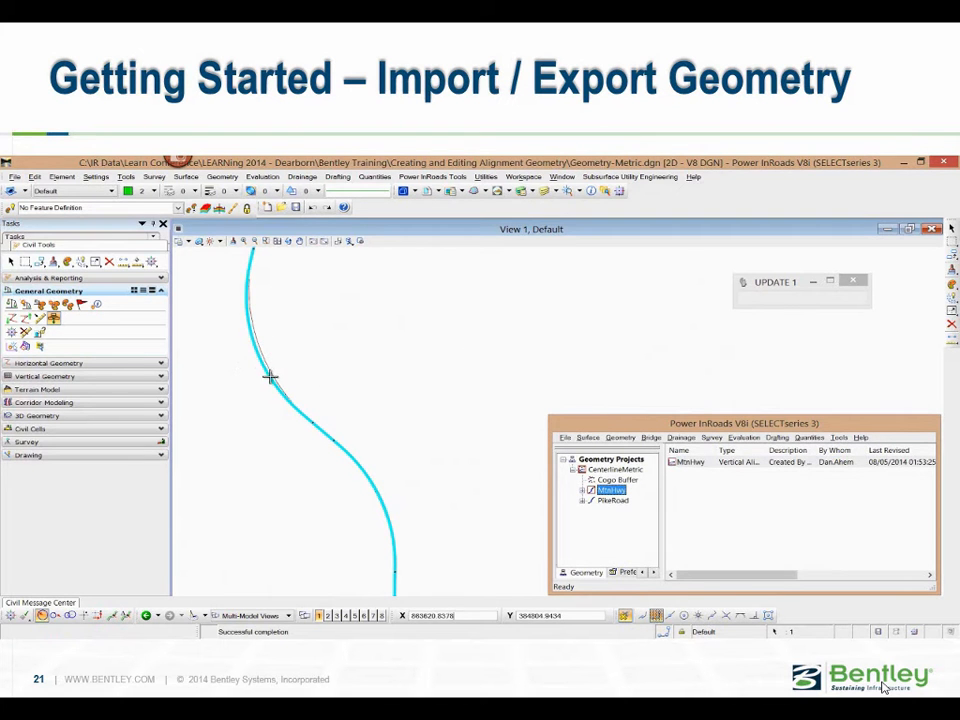
Step: Export the edited MtnHwy geometry to the native InRoads project and redisplay the stored alignment in the drawing
left_click(25, 318)
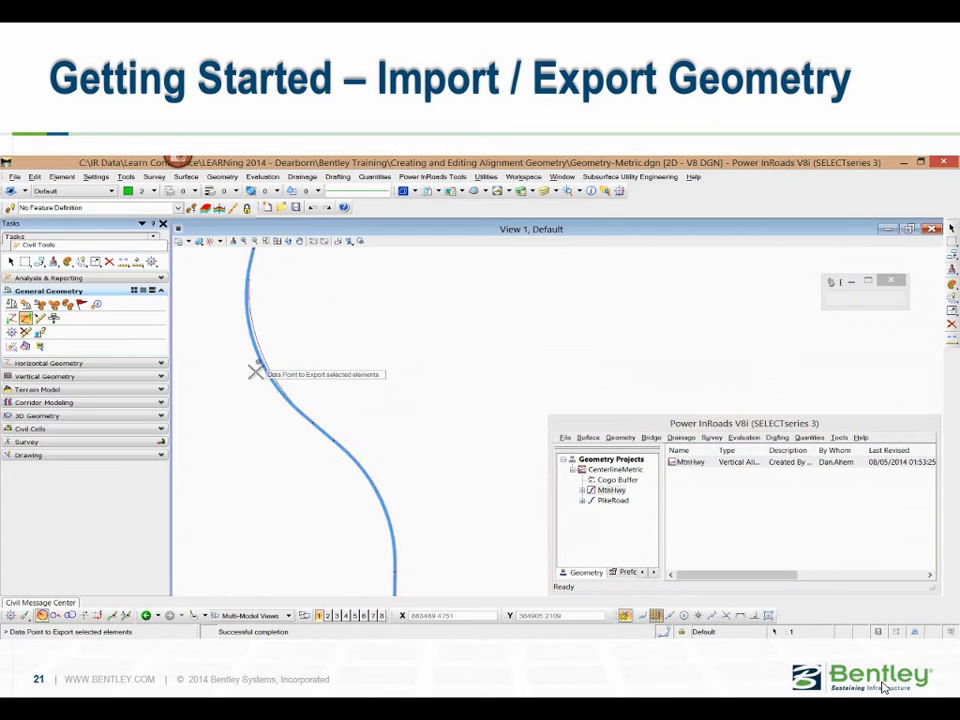
left_click(253, 375)
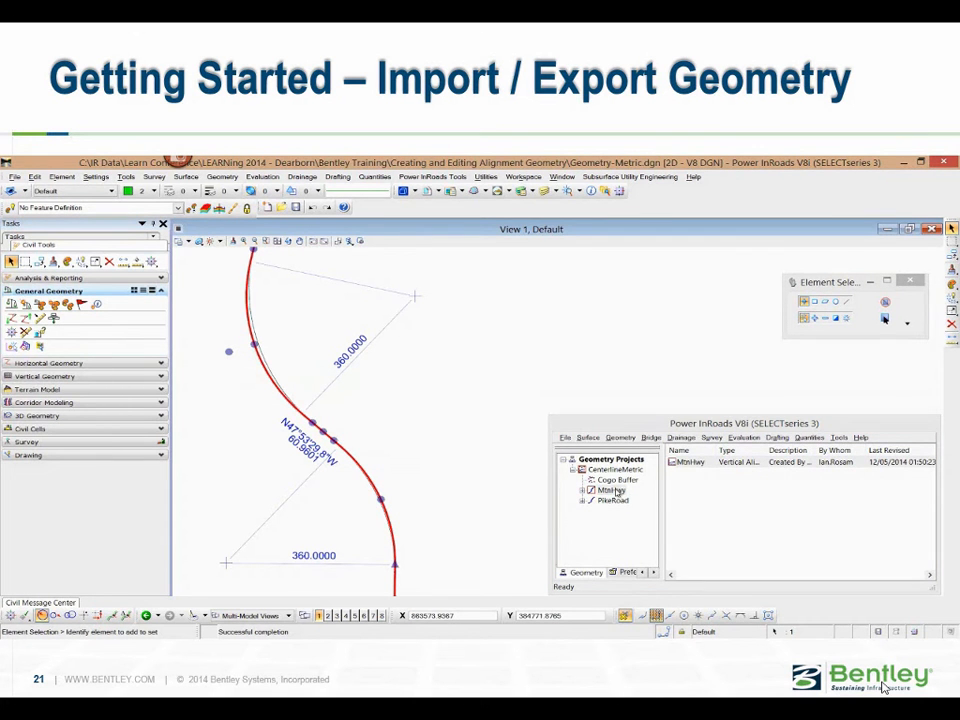
right_click(615, 491)
left_click(659, 356)
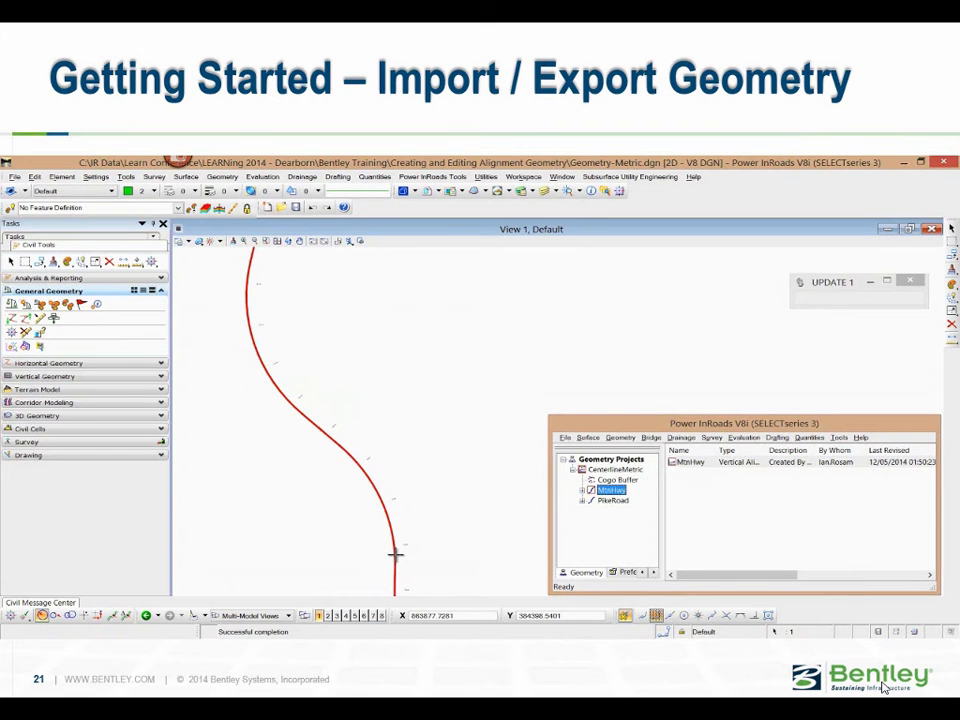
left_click(884, 687)
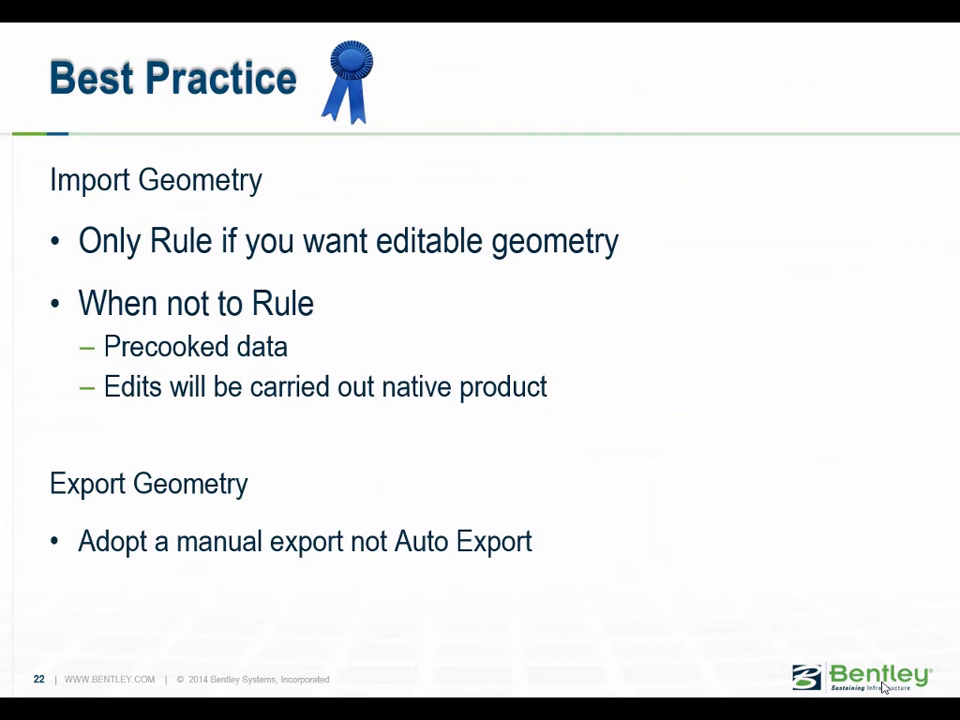